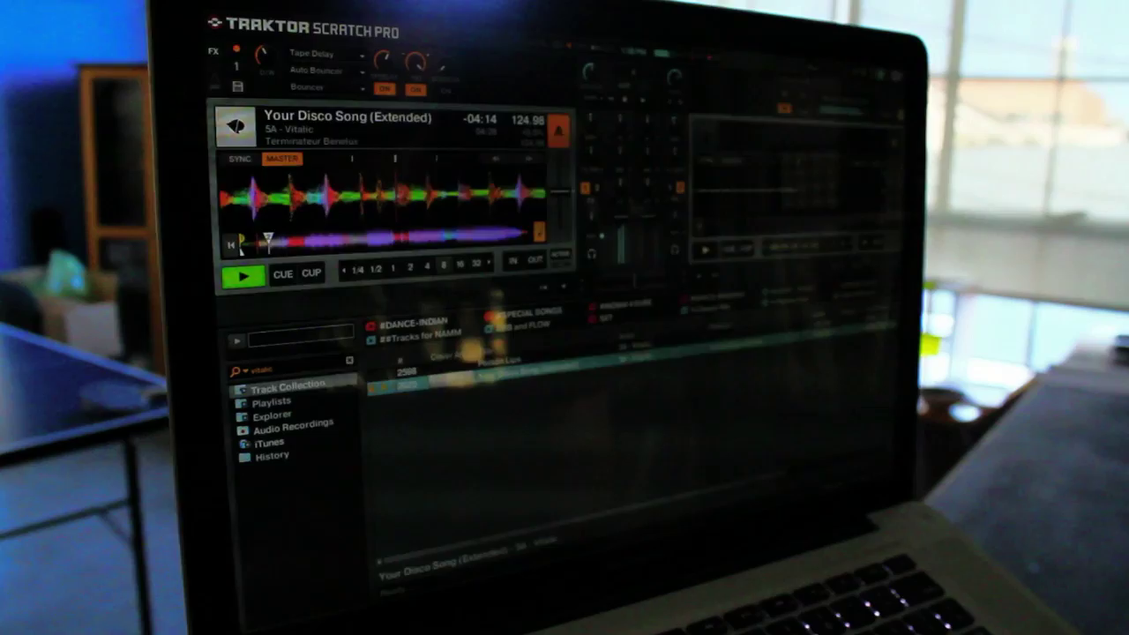
Switch on the Bouncer effect in FX unit 1 and jump deck A twice further into the track.
click(433, 82)
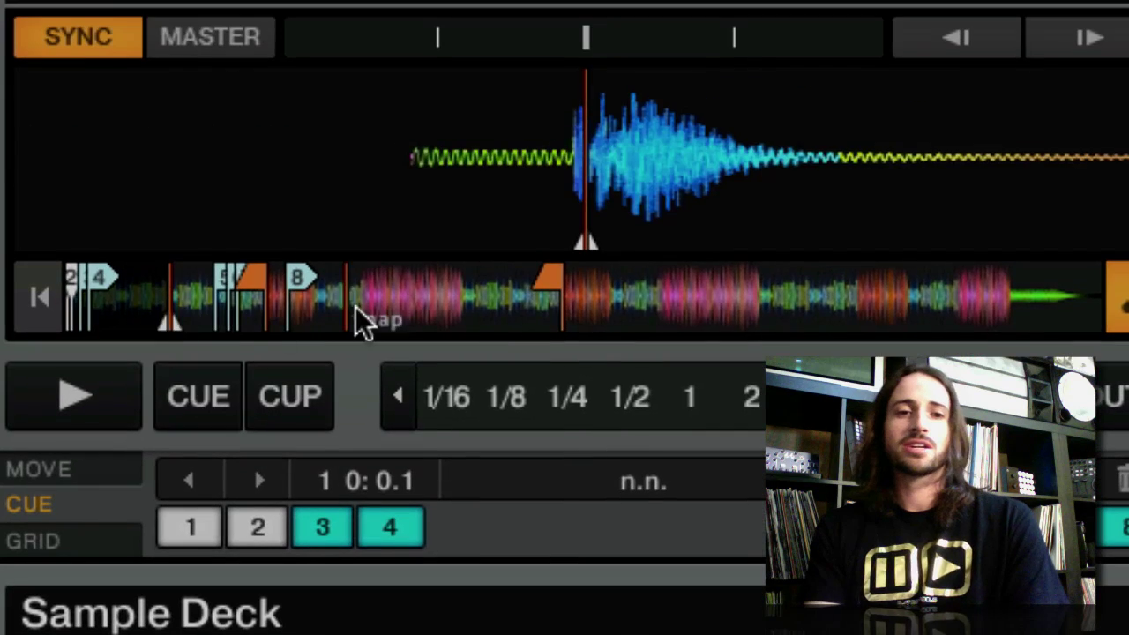
click(355, 306)
click(415, 296)
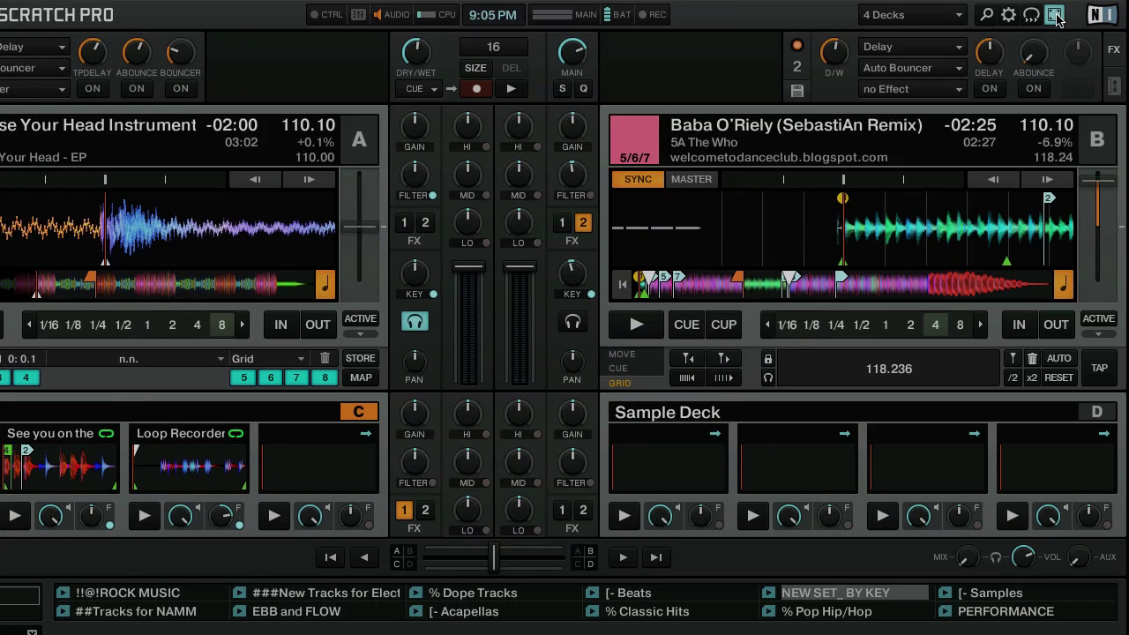
Leave full screen and expand Native Instruments > Traktor 2 in Finder to reveal the Traktor application.
click(1055, 15)
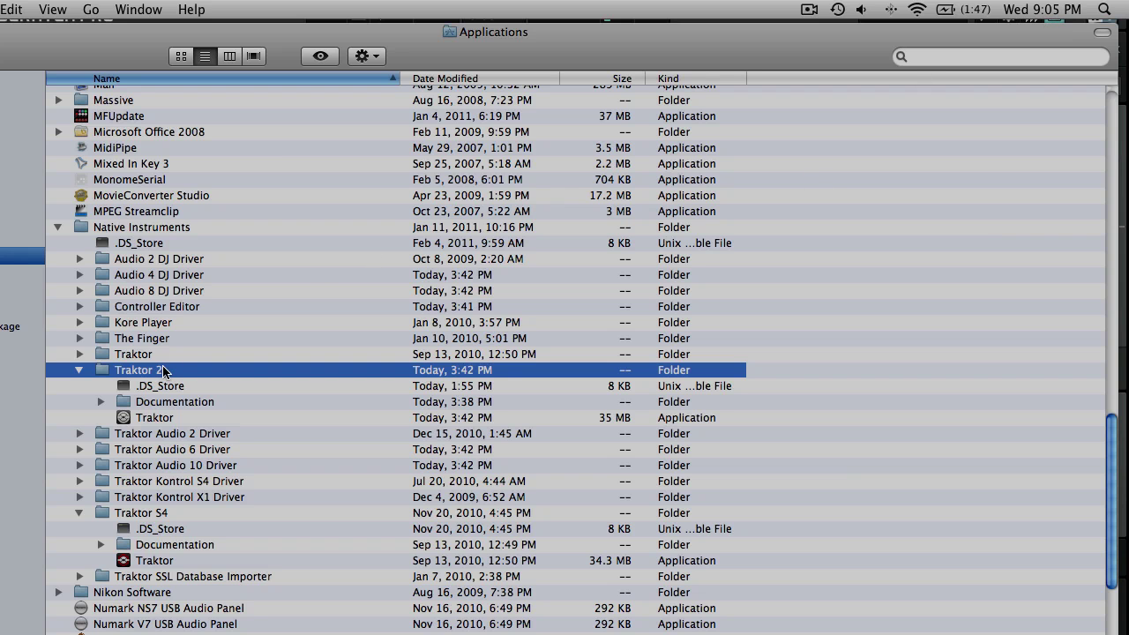
key(Left)
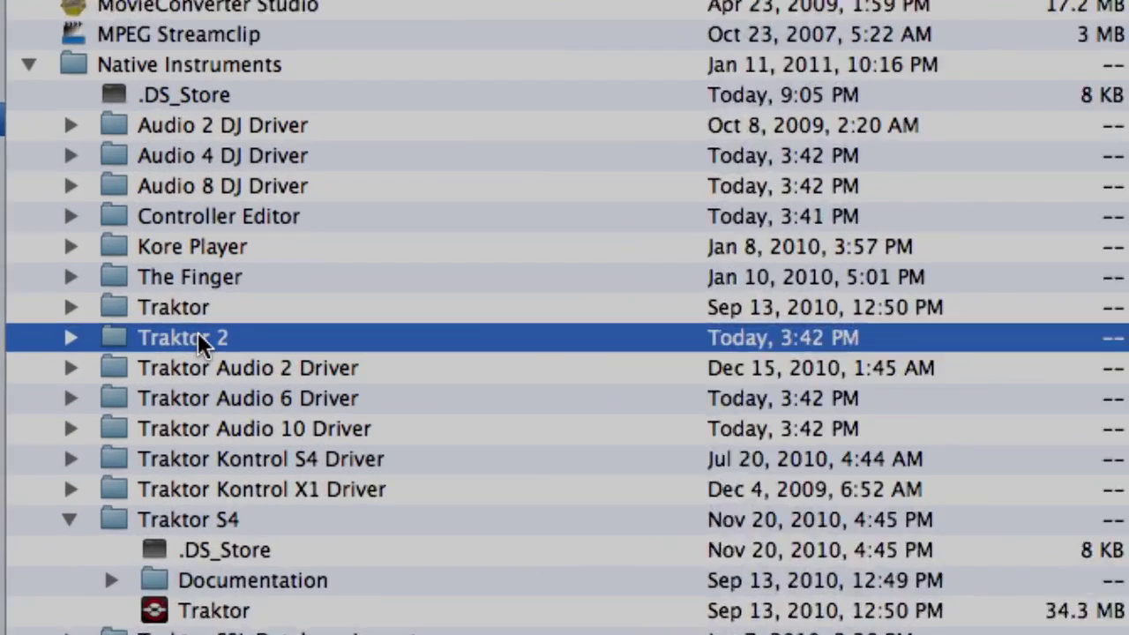
key(Up)
key(Right)
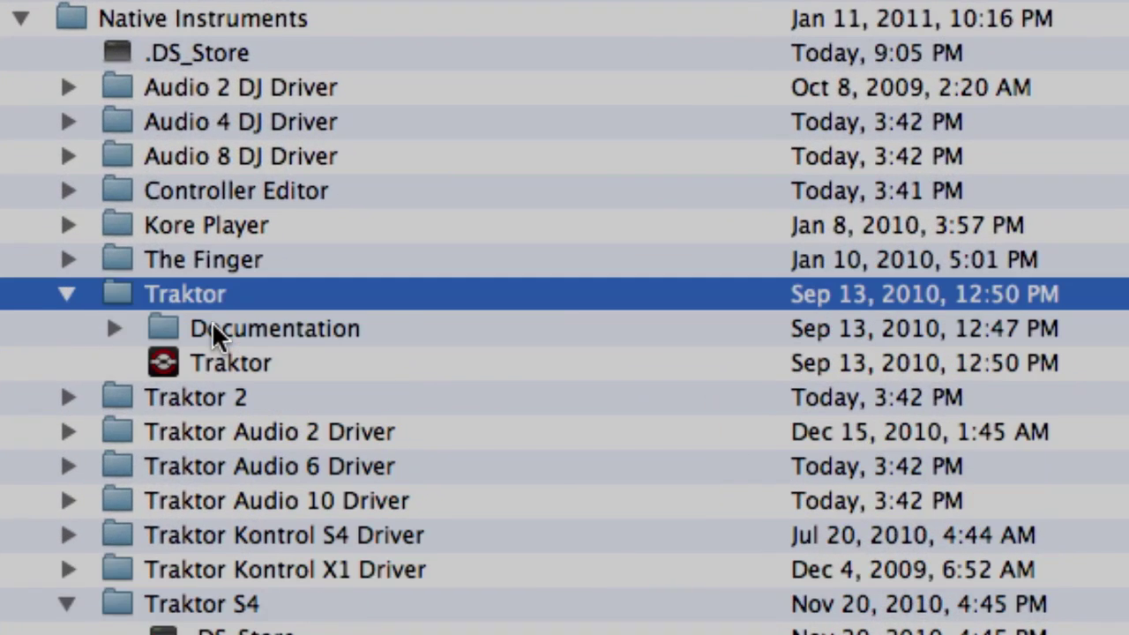
key(Left)
key(Down)
key(Right)
key(Down)
key(Down)
key(Down)
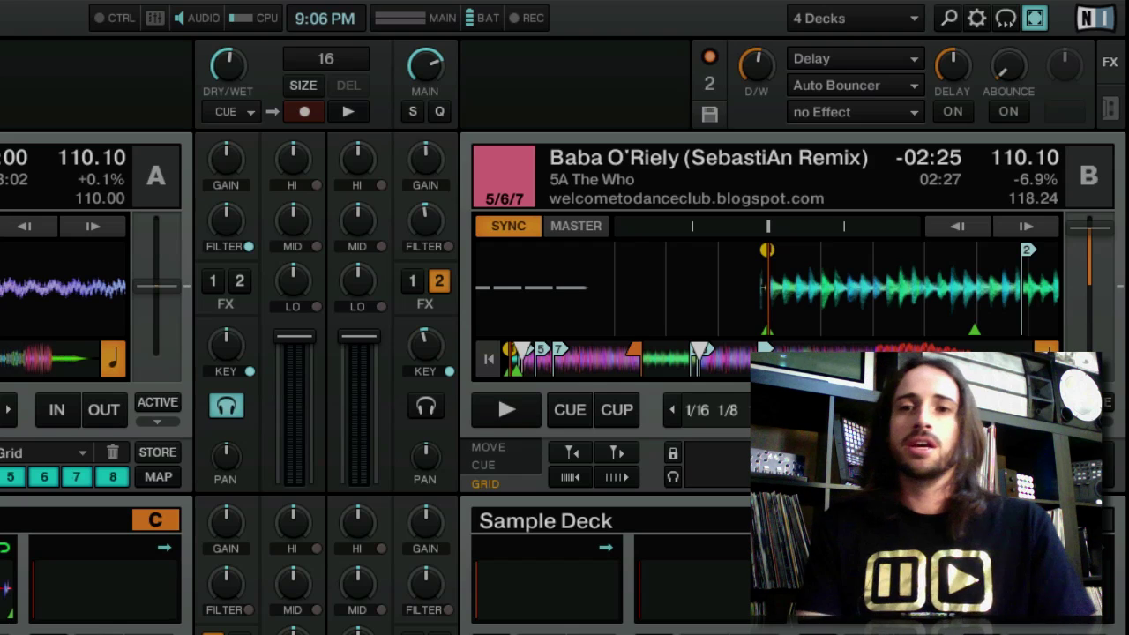
Set the audio device to Built-in with 512 latency (13.4 ms), then close Preferences.
click(976, 19)
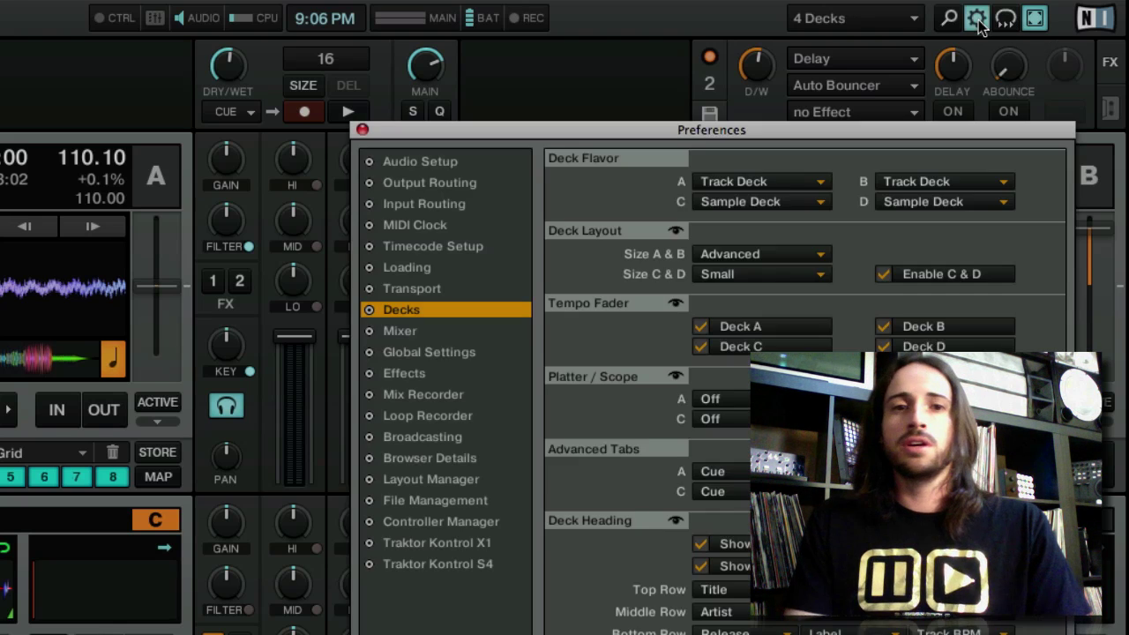
click(431, 163)
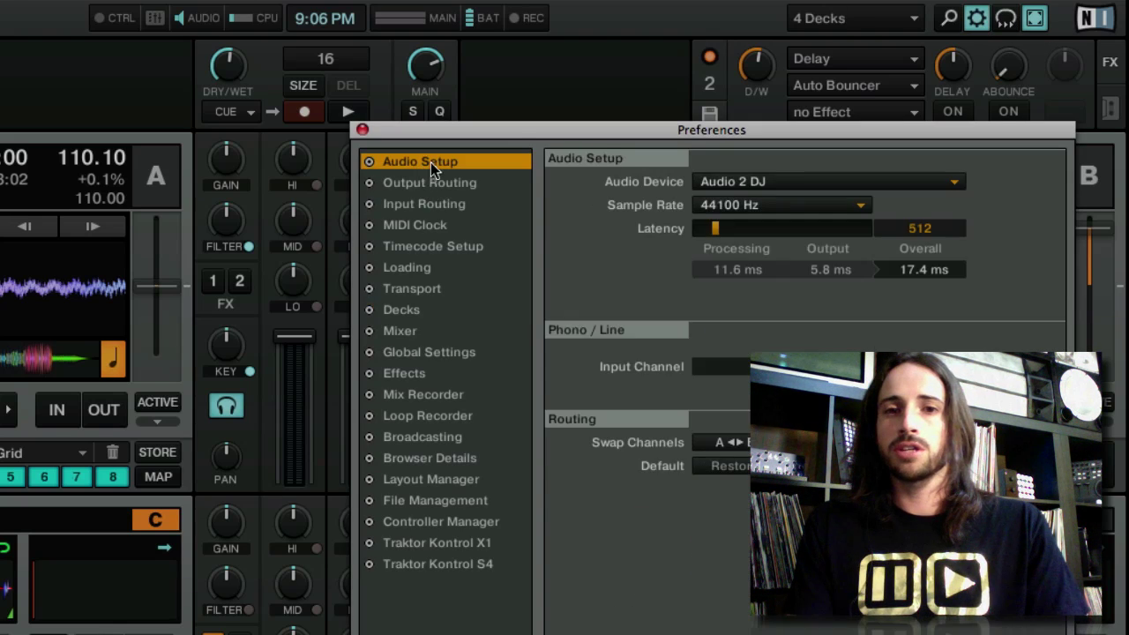
drag(518, 124, 116, 15)
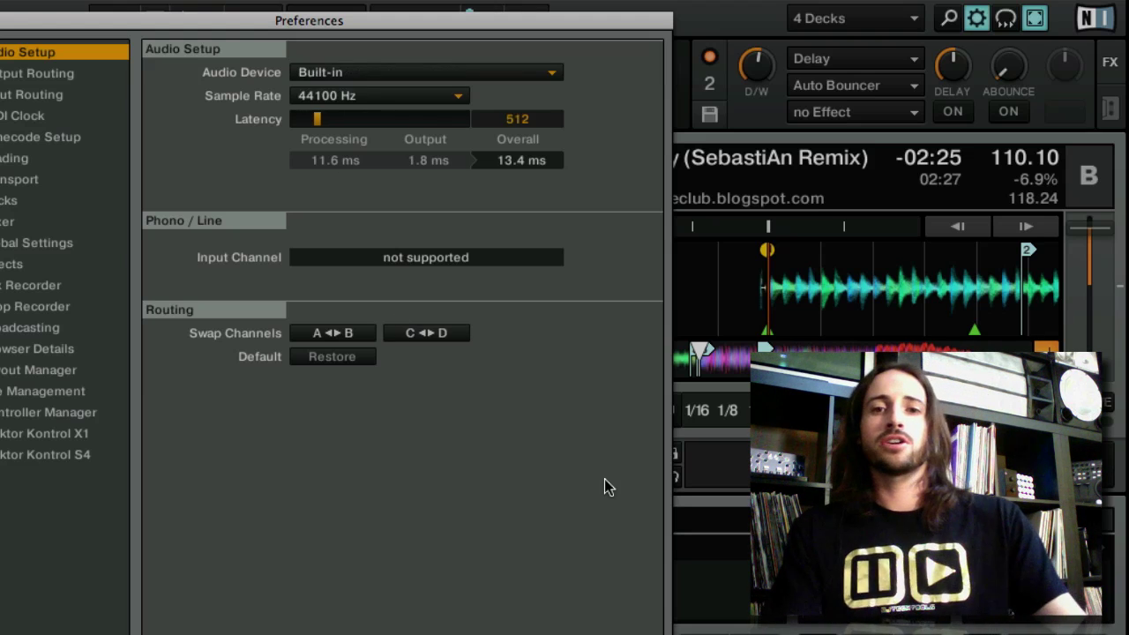
key(Escape)
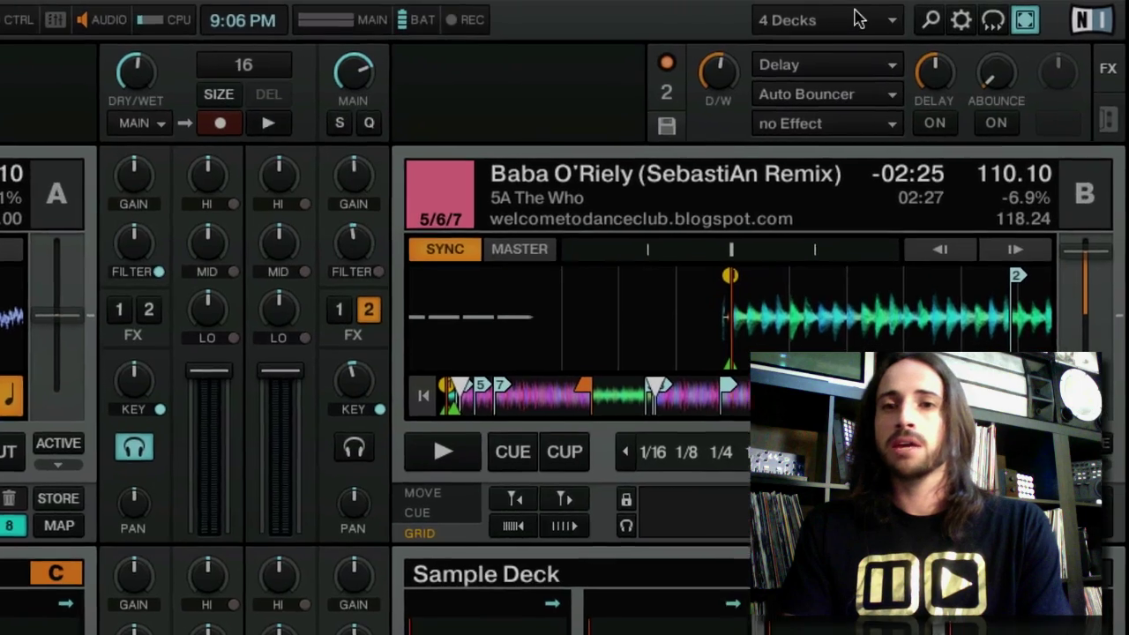
Switch to the Essential layout and untick Enable C & D on the Decks preferences page.
click(851, 18)
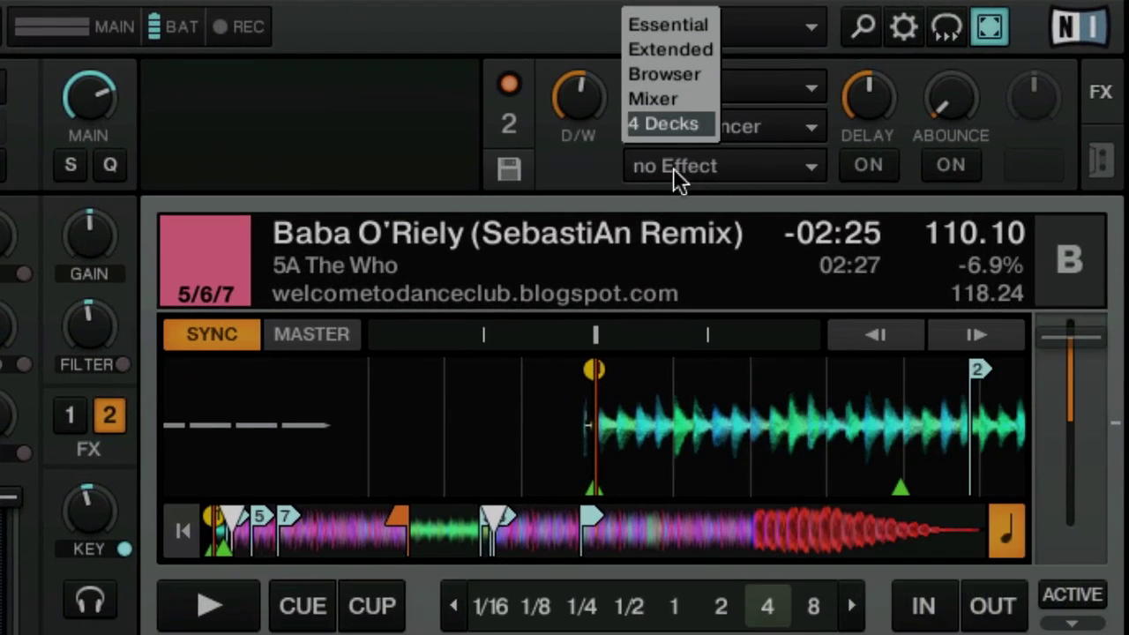
click(675, 26)
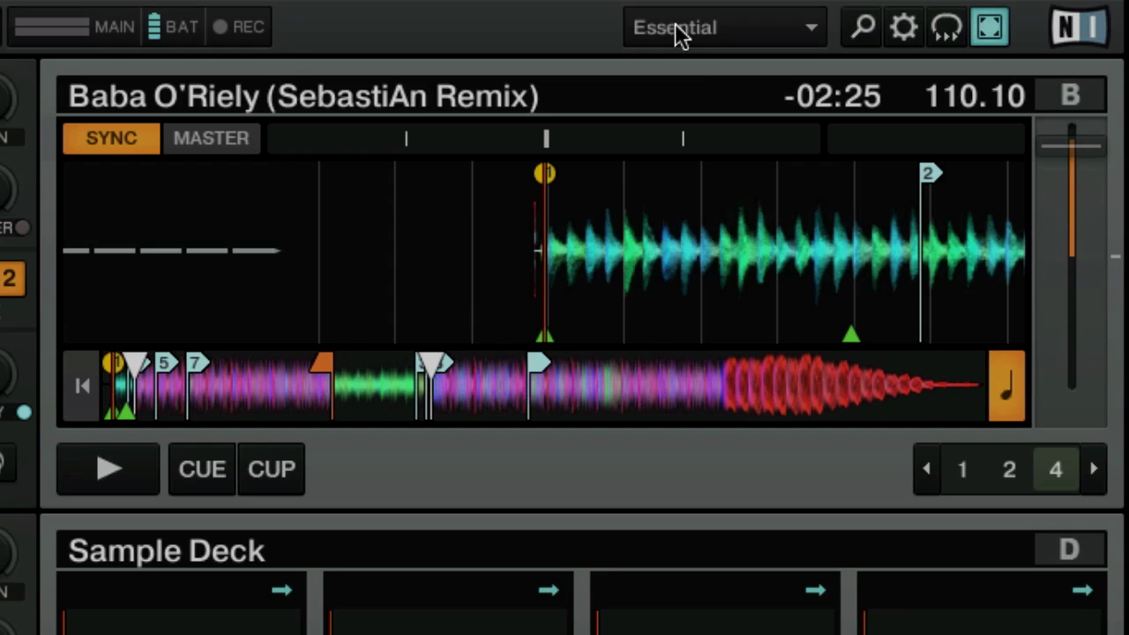
click(904, 27)
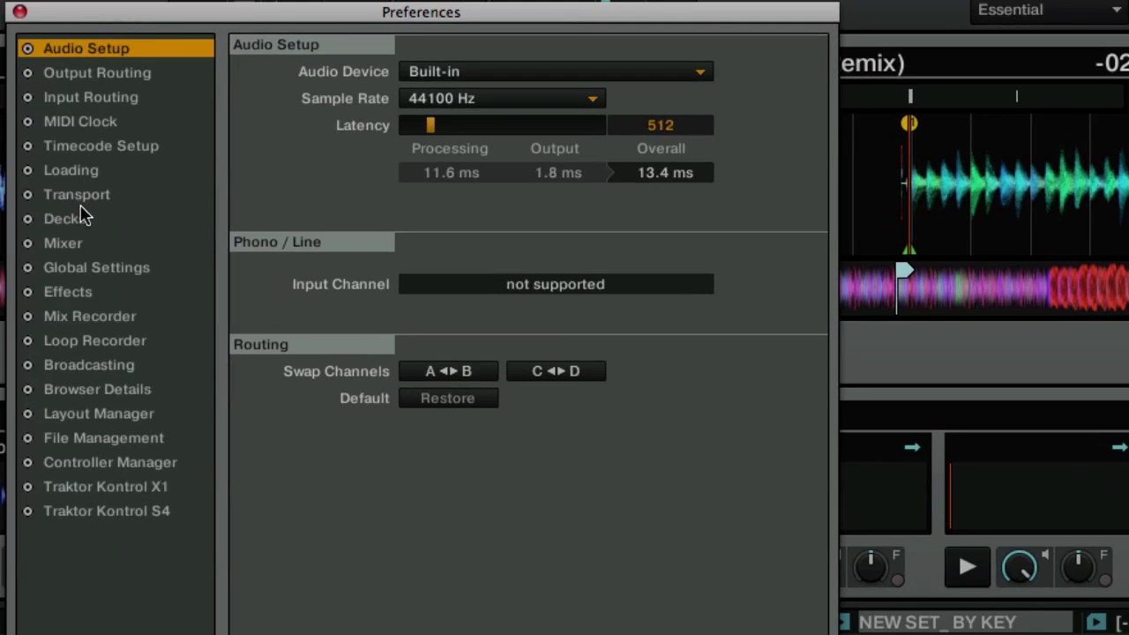
click(70, 219)
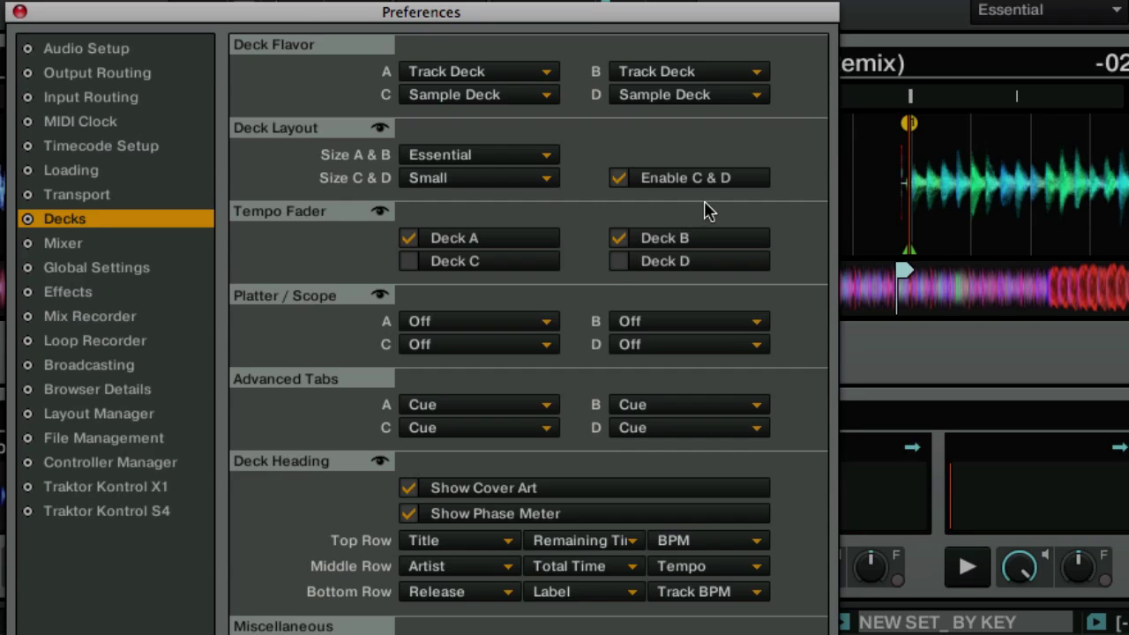
click(618, 179)
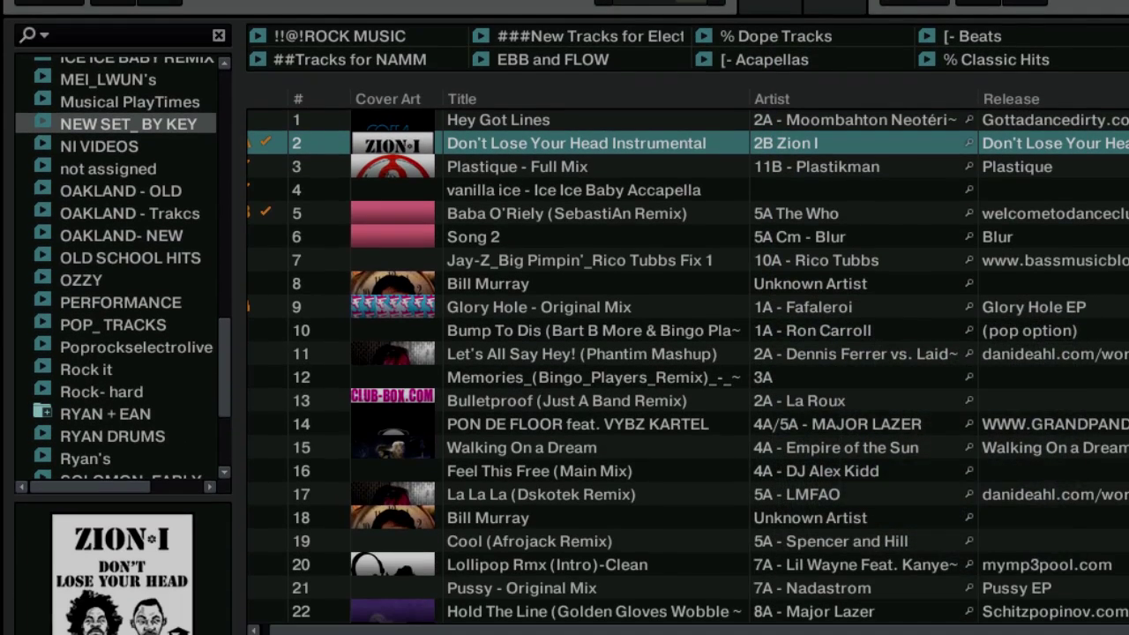
Try Small, Micro, Full and Advanced deck sizes for decks A and B, settling on Essential.
key(super+comma)
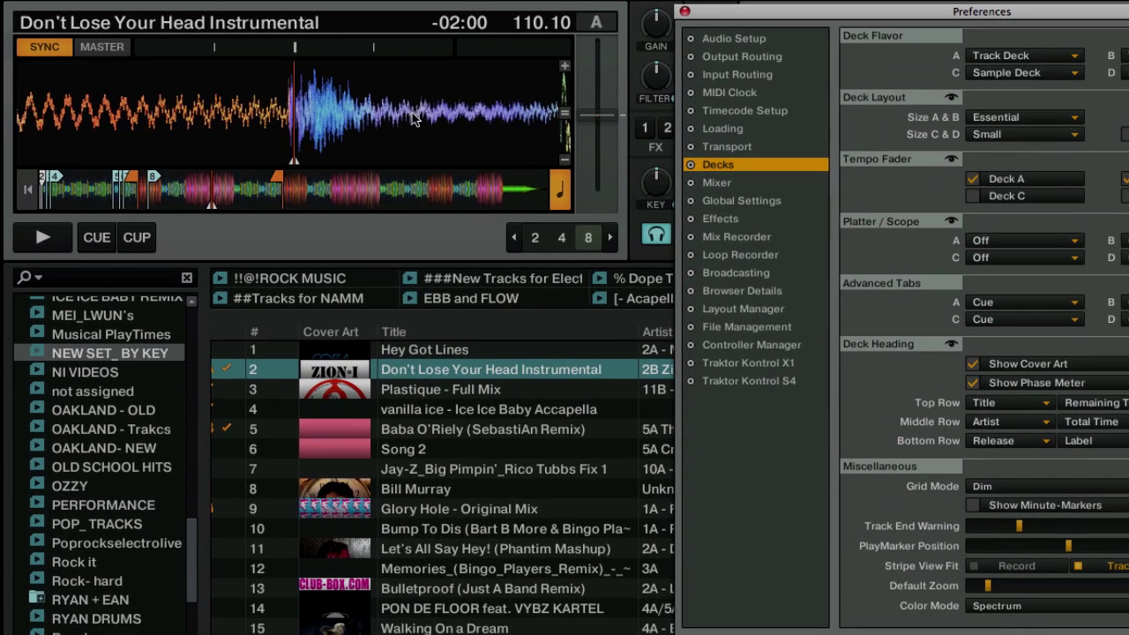
click(1074, 124)
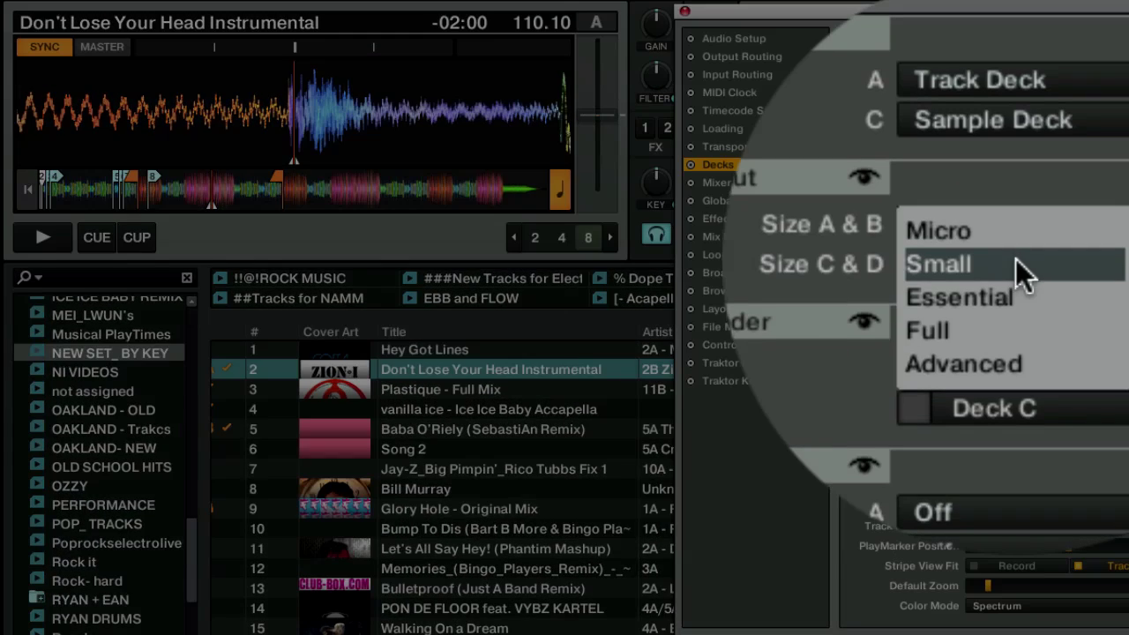
click(1019, 126)
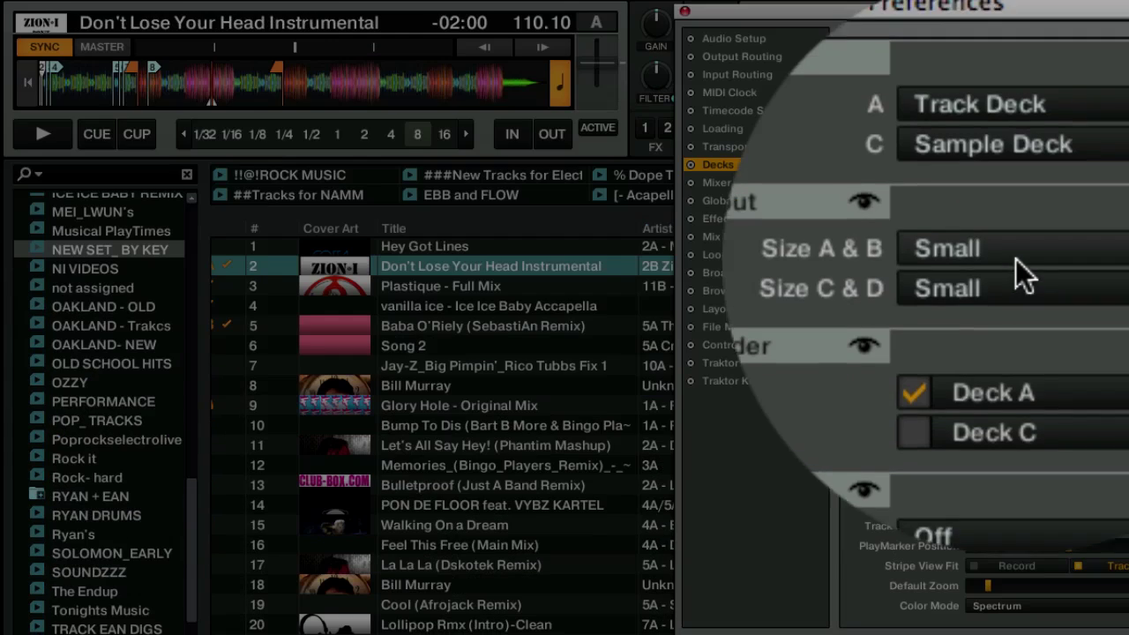
click(1011, 259)
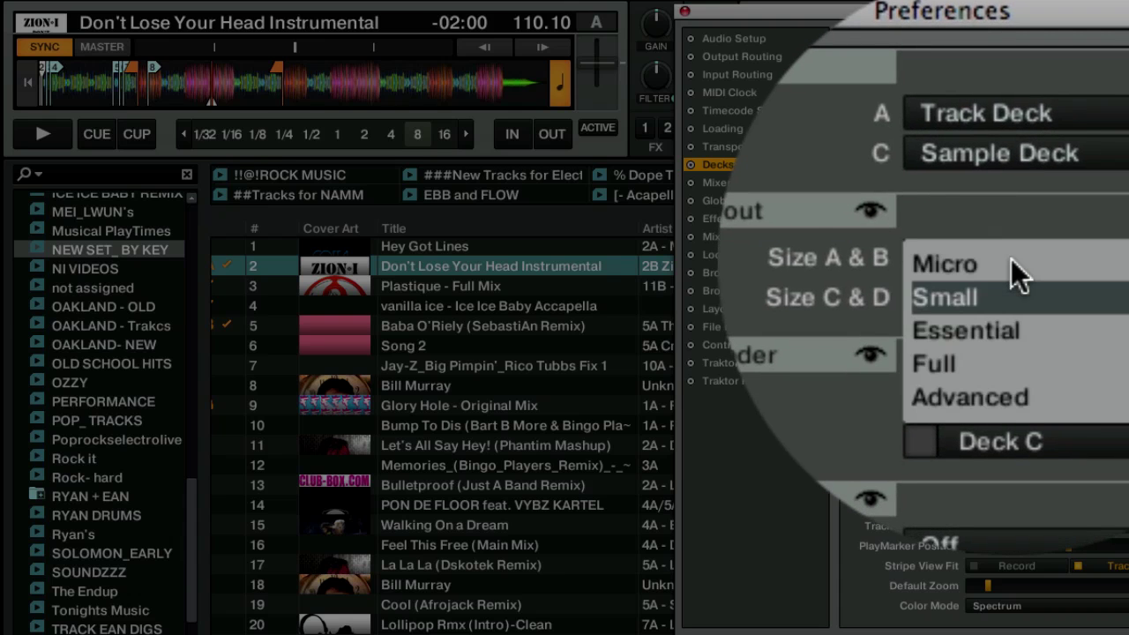
click(994, 260)
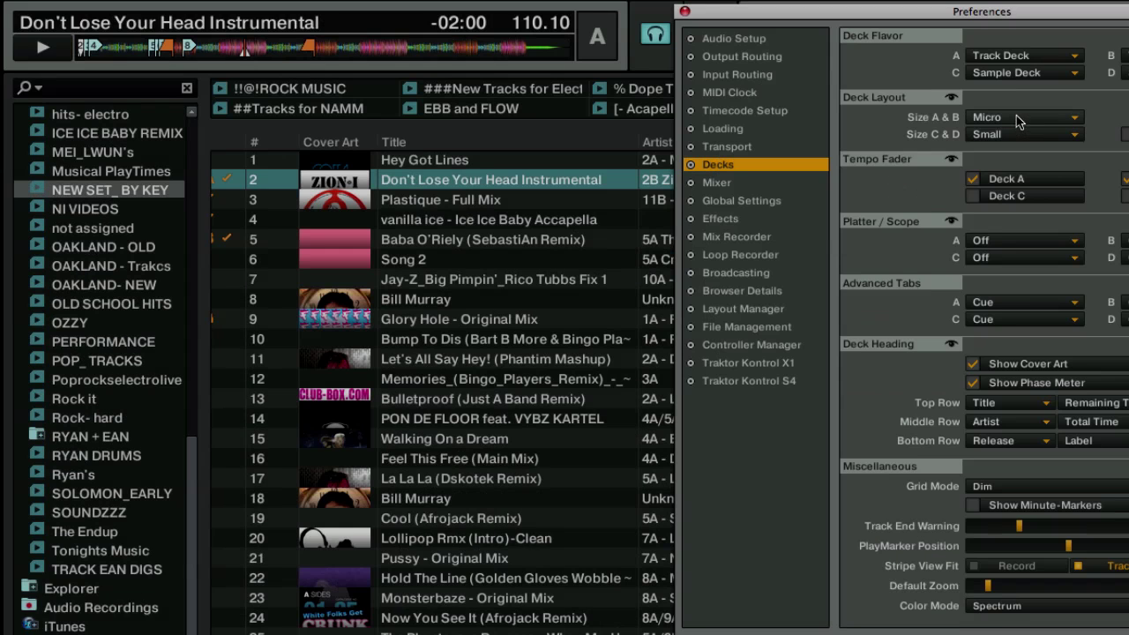
click(1019, 122)
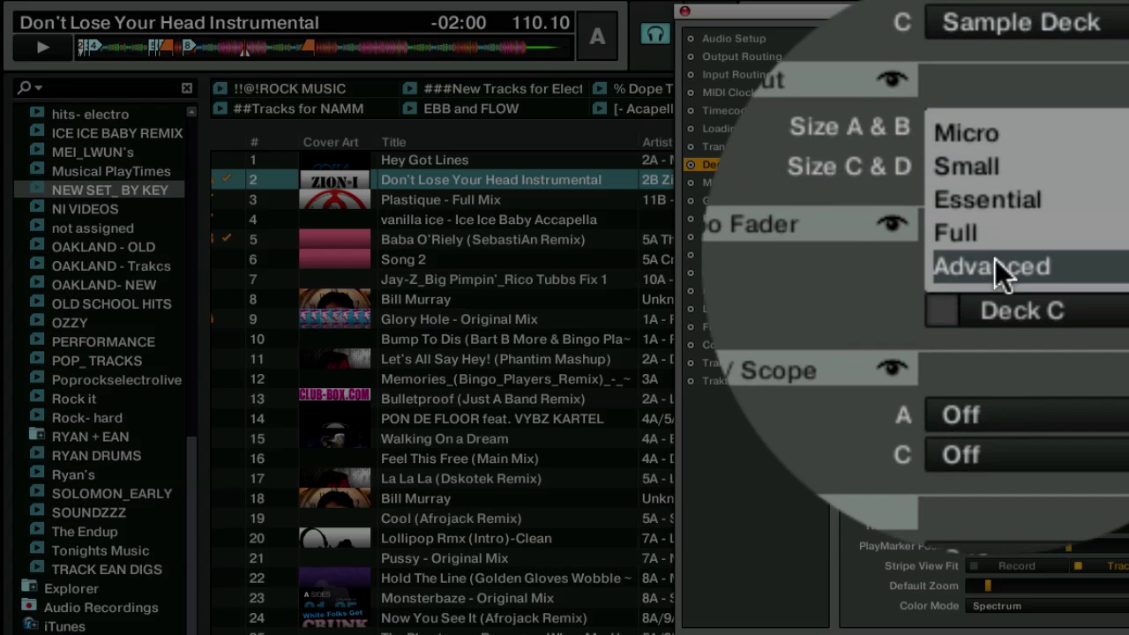
click(994, 168)
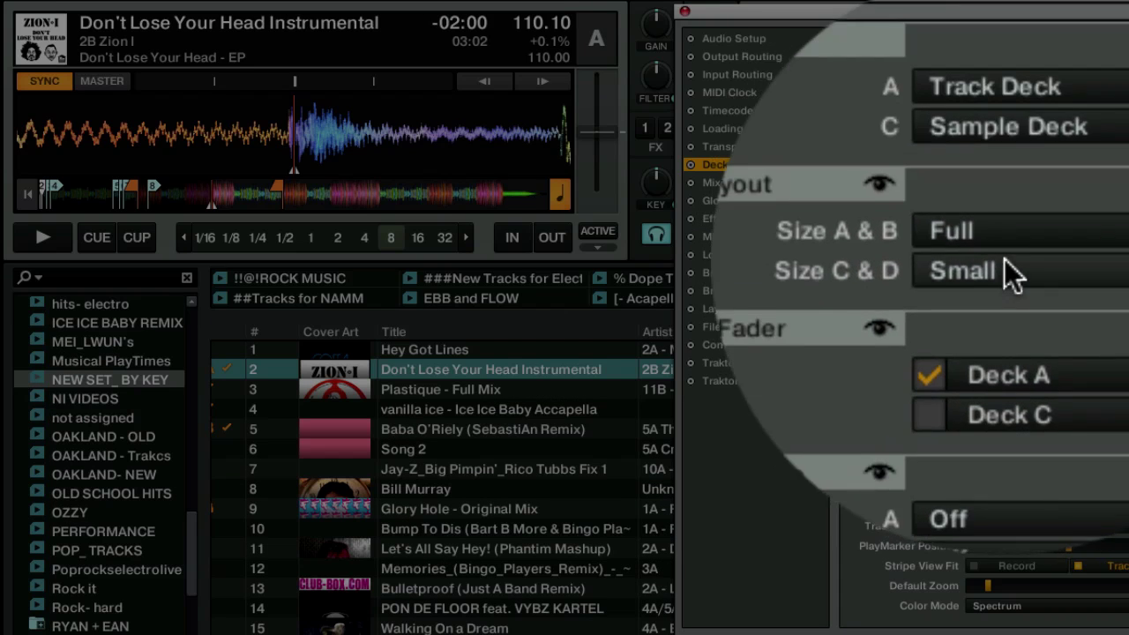
click(1003, 270)
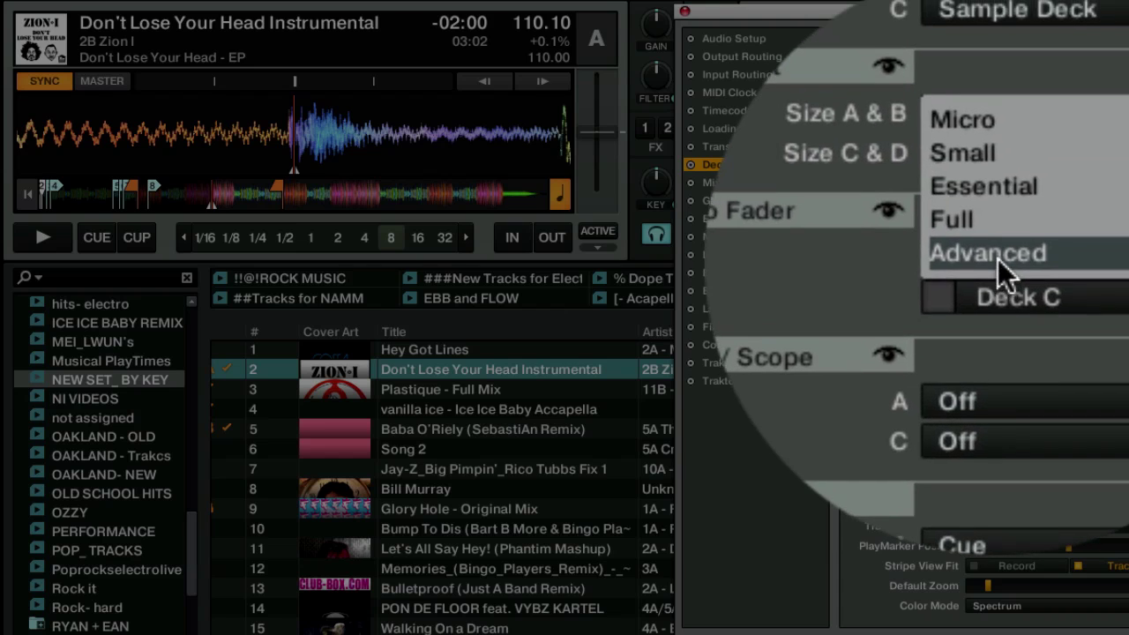
click(997, 256)
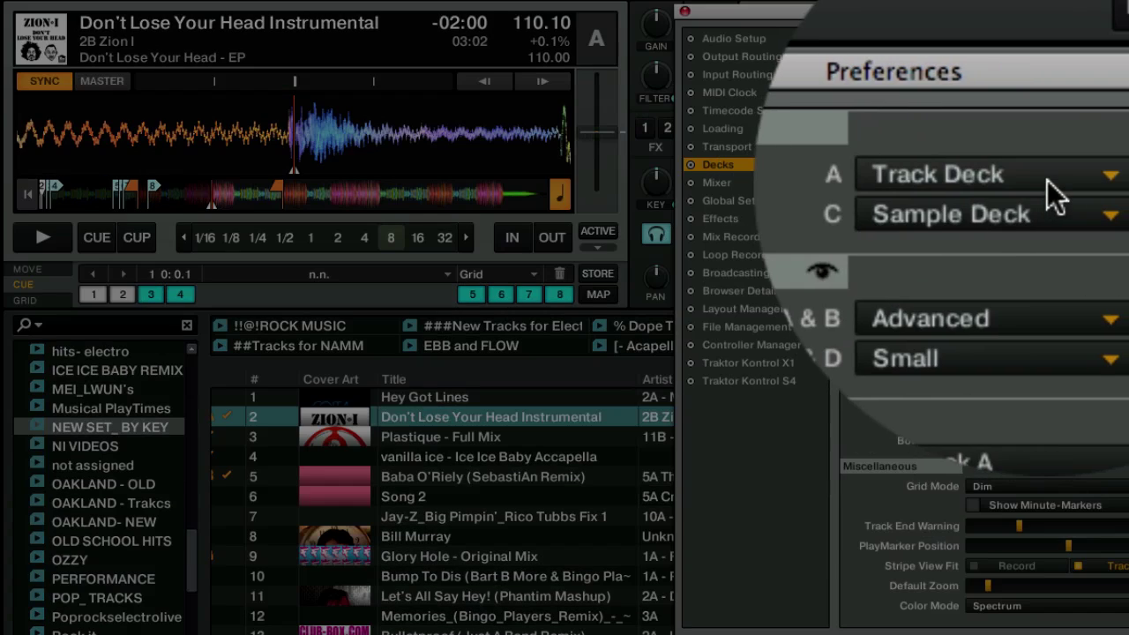
click(1024, 118)
click(1007, 259)
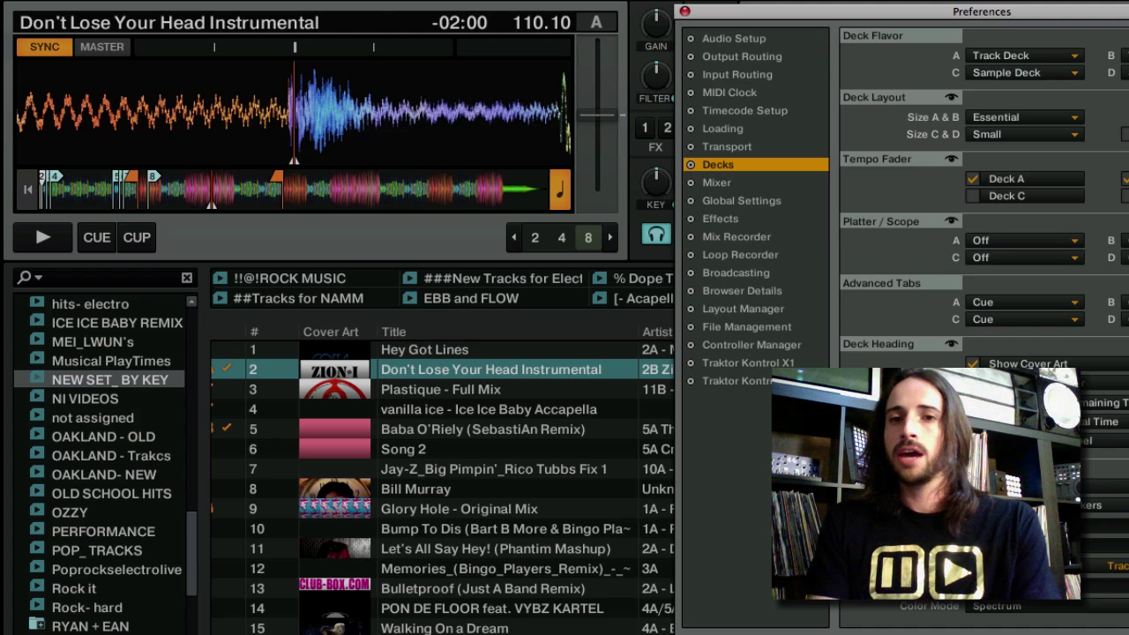
Show sample deck C beneath deck A and untick Filter + Key + Gain + Cue + Balance in Mixer settings.
click(1125, 137)
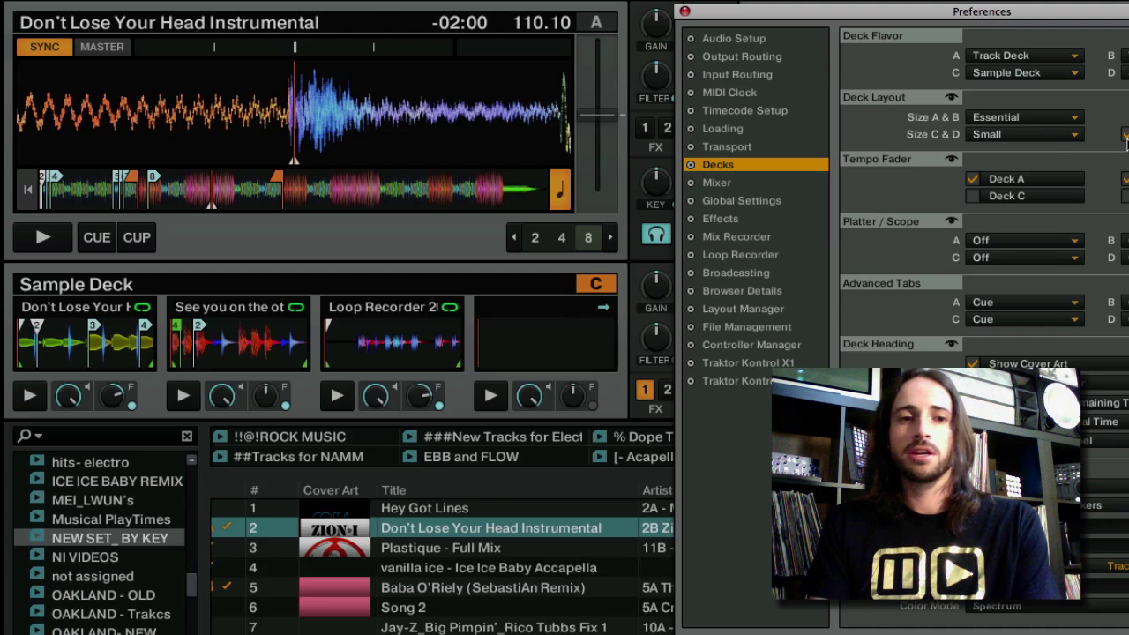
key(Escape)
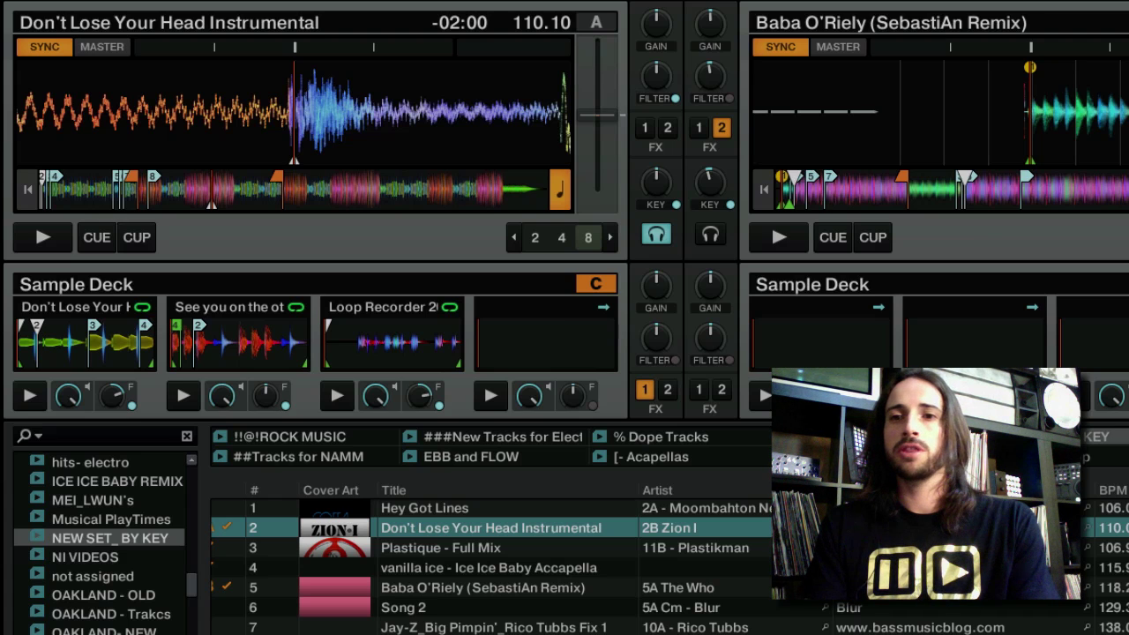
key(super+comma)
click(720, 184)
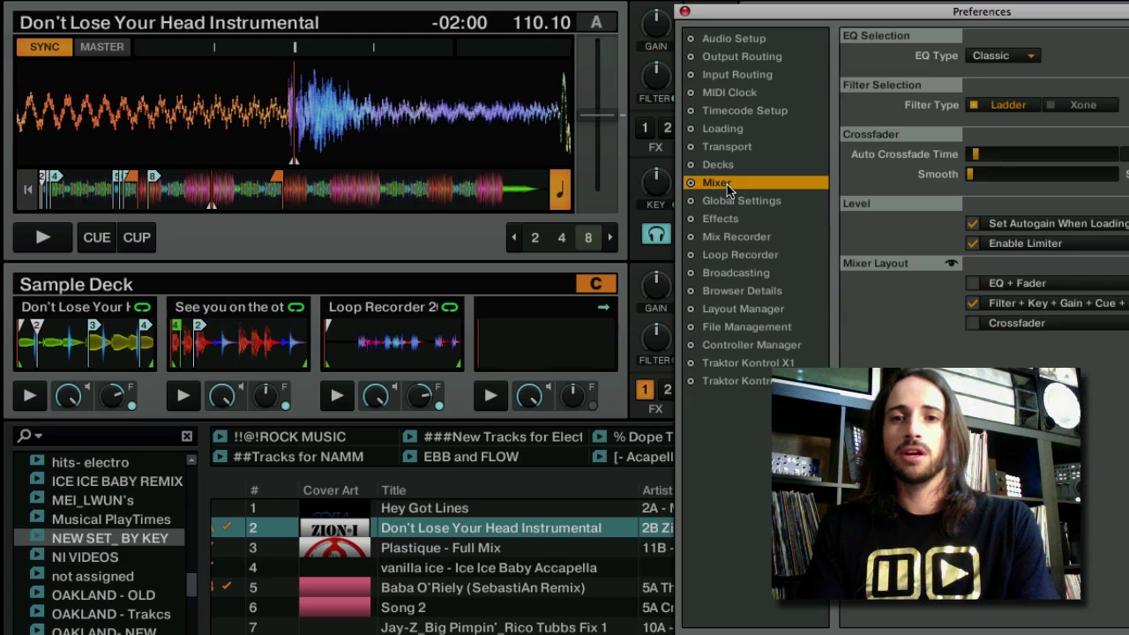
click(973, 302)
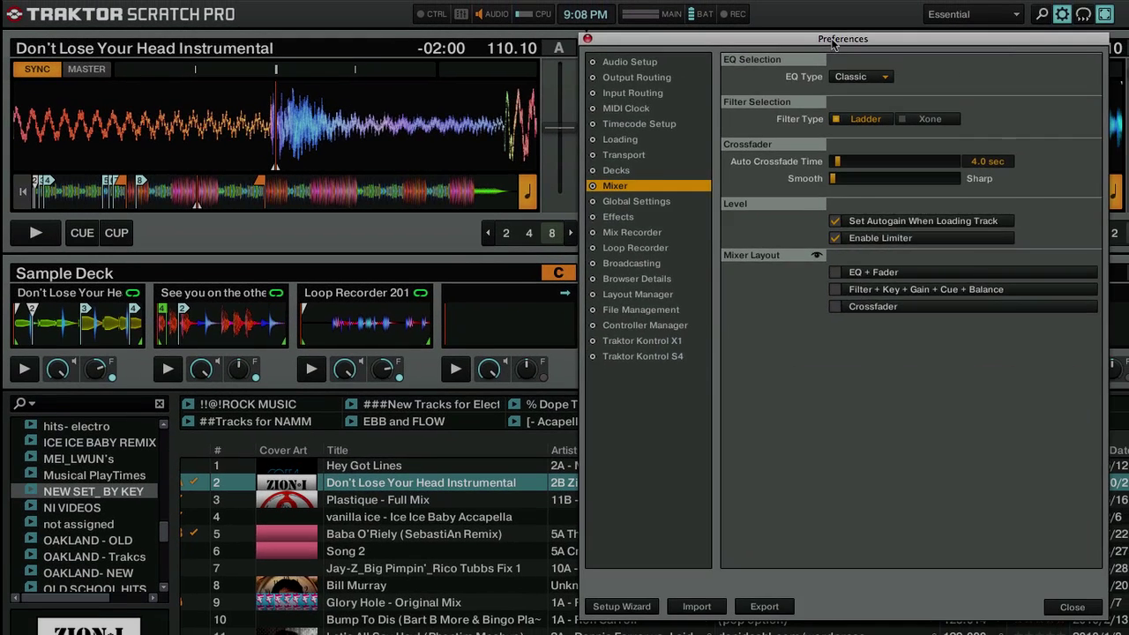
key(Escape)
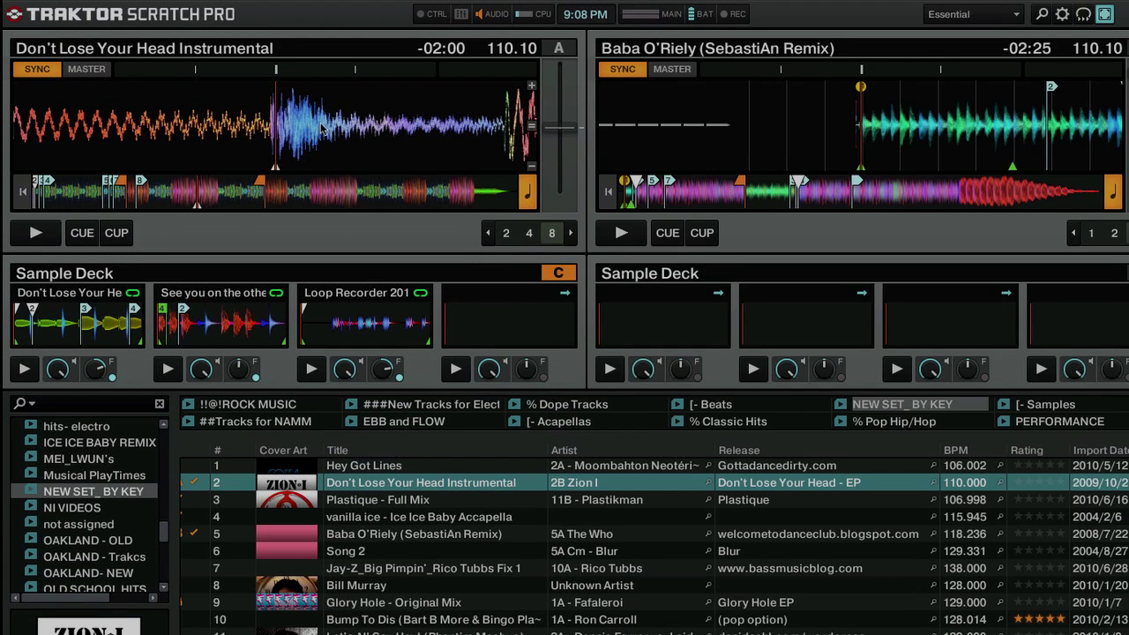
Jump deck A along its overview stripe to -01:47 remaining.
click(153, 194)
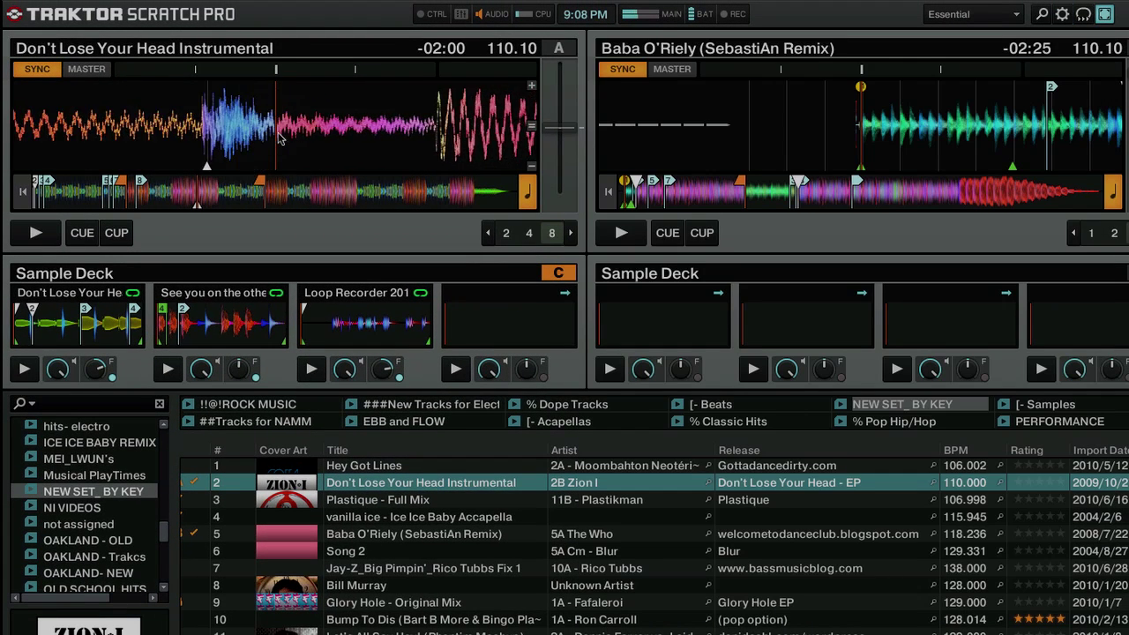
click(198, 202)
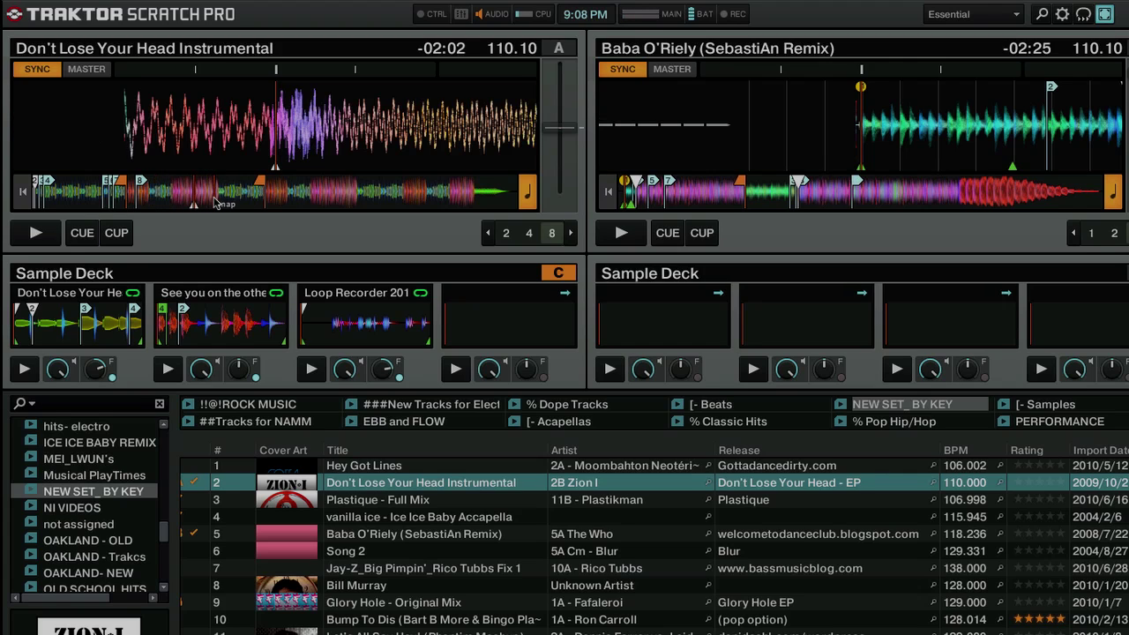
click(231, 202)
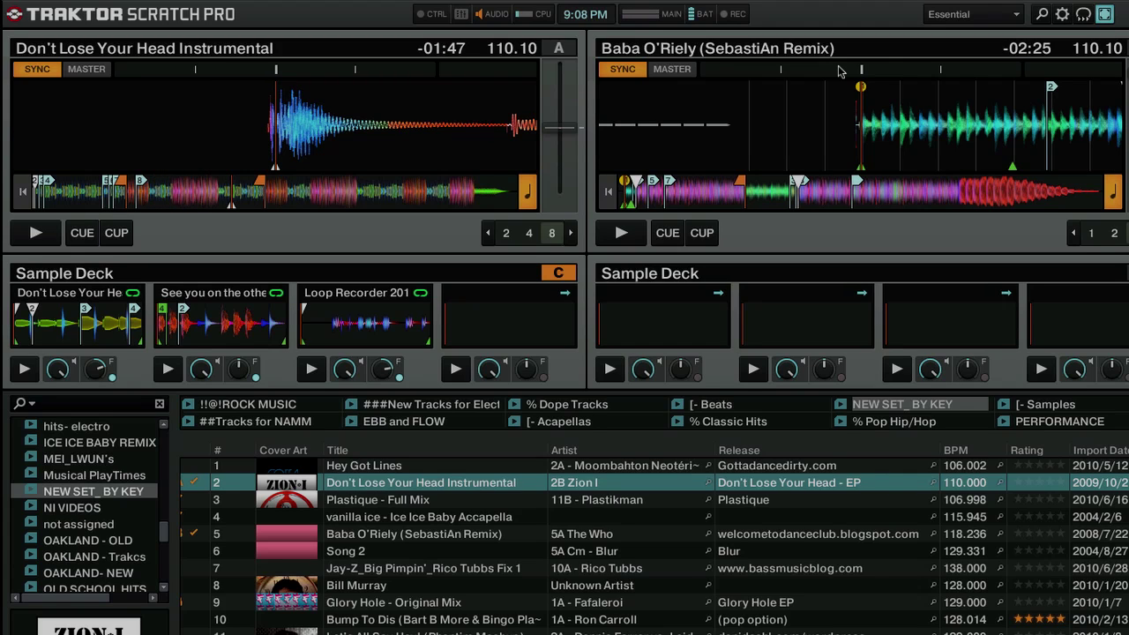
Set the Decks page waveform Color Mode to X-Ray.
click(1063, 15)
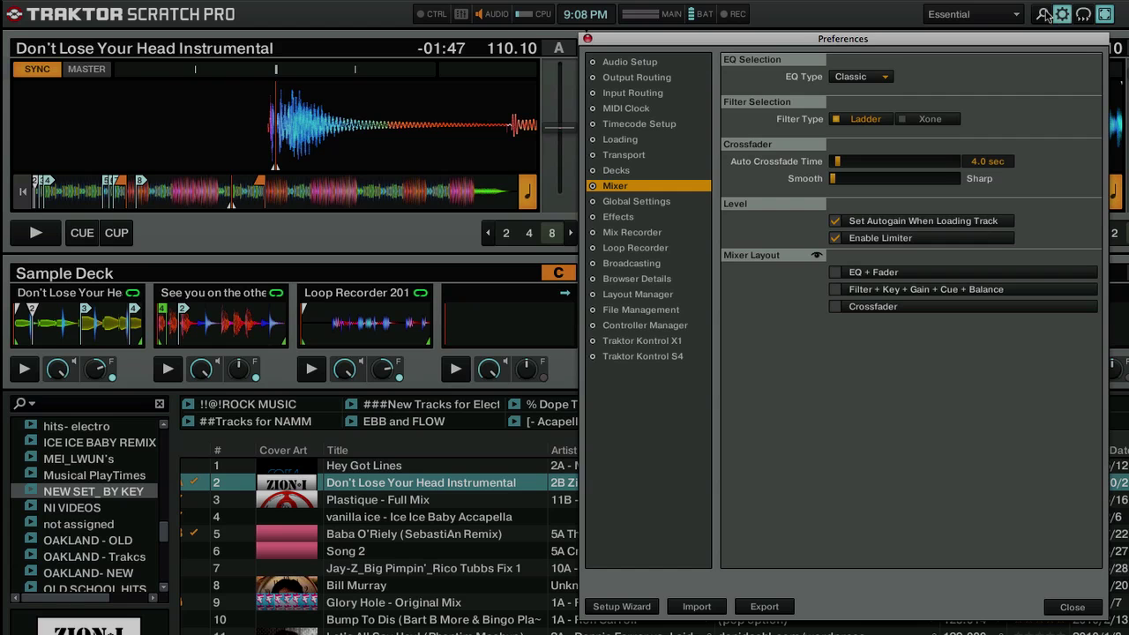
click(635, 171)
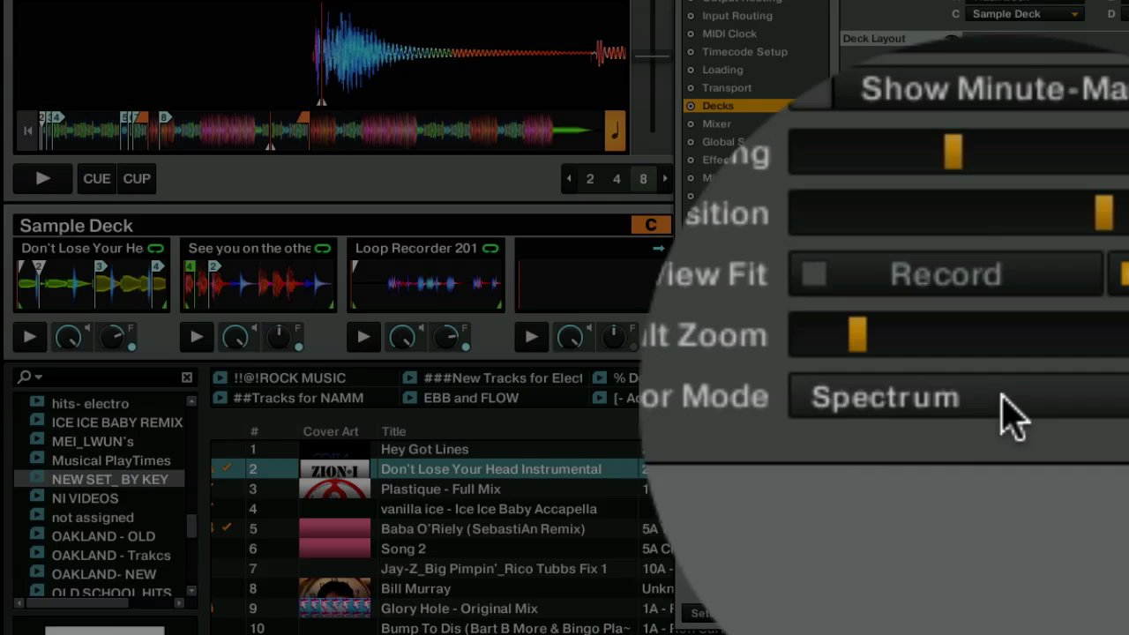
click(657, 486)
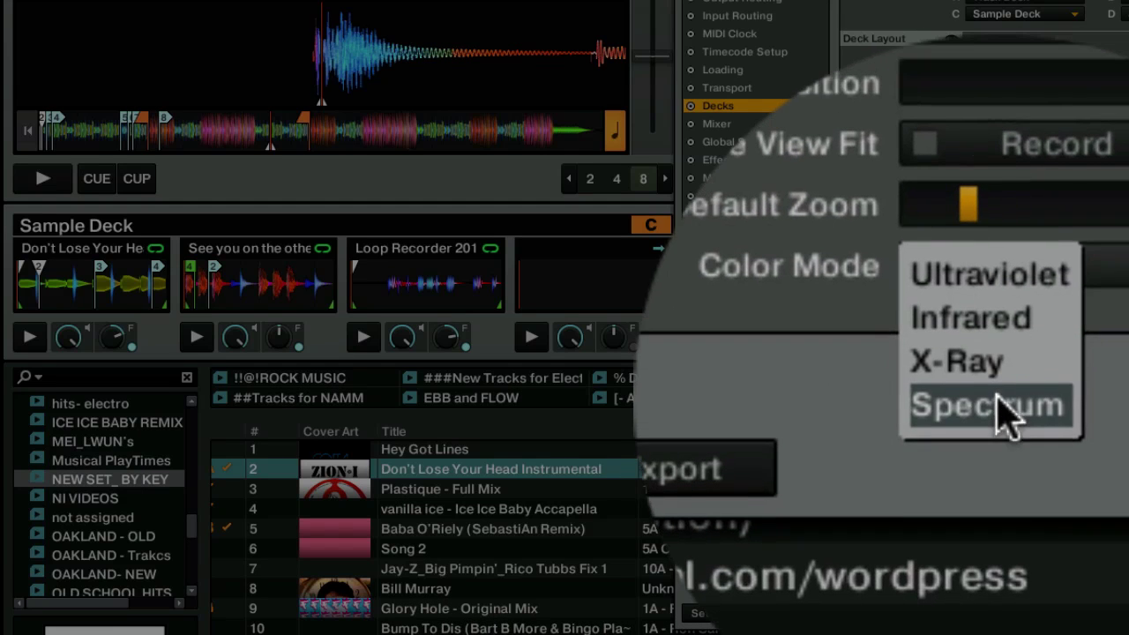
click(928, 398)
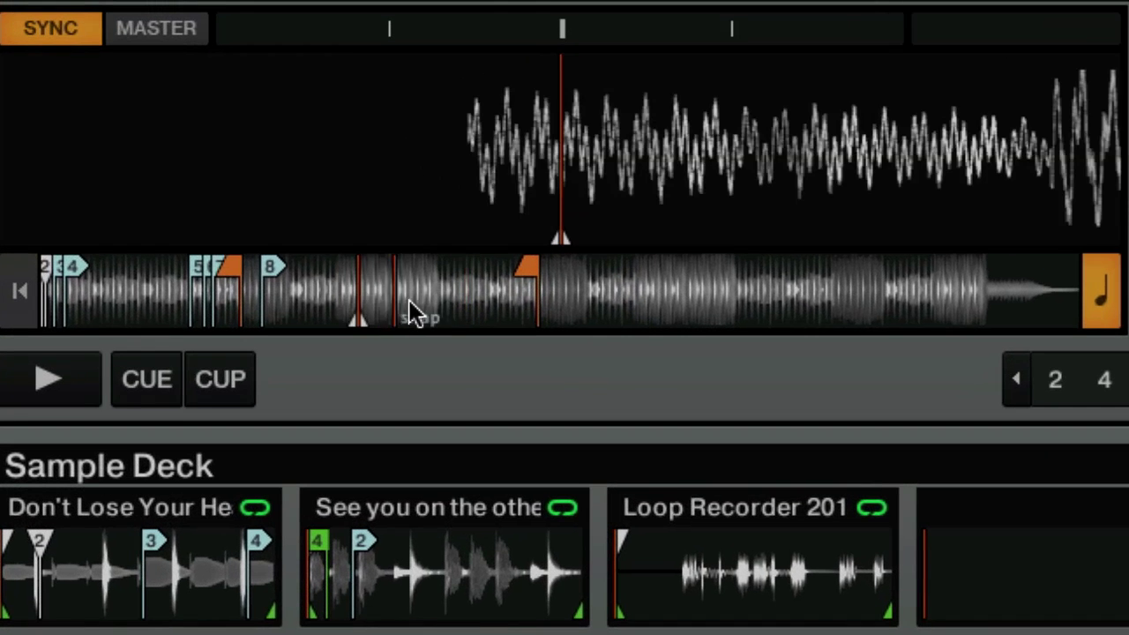
Scrub deck A later and zoom its waveform in until a sine wave appears.
drag(409, 302, 508, 302)
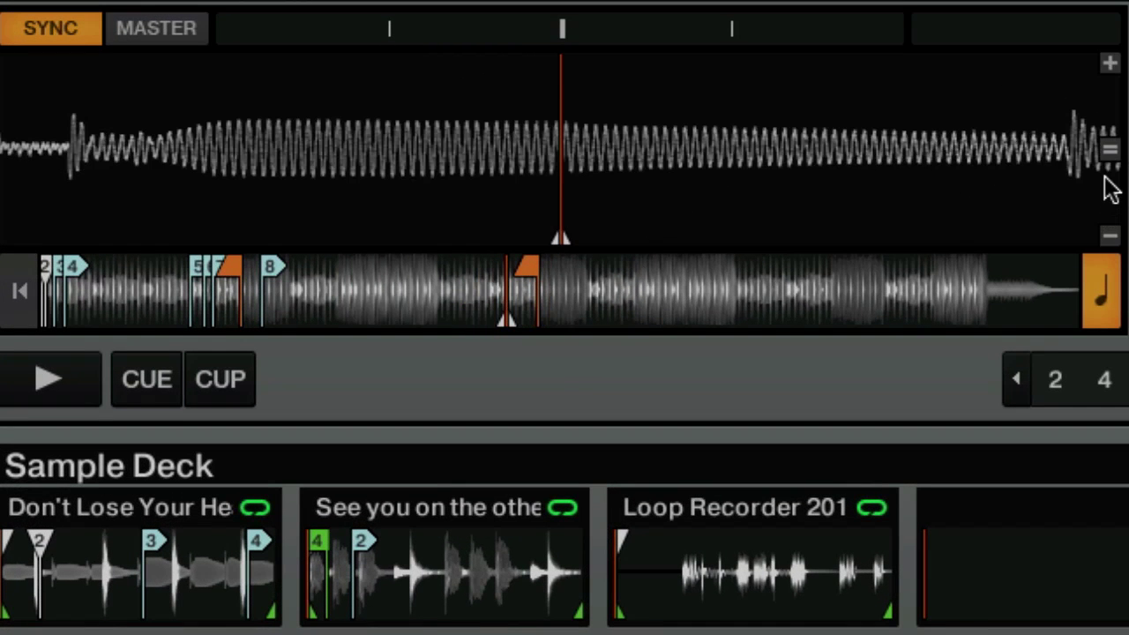
click(1109, 150)
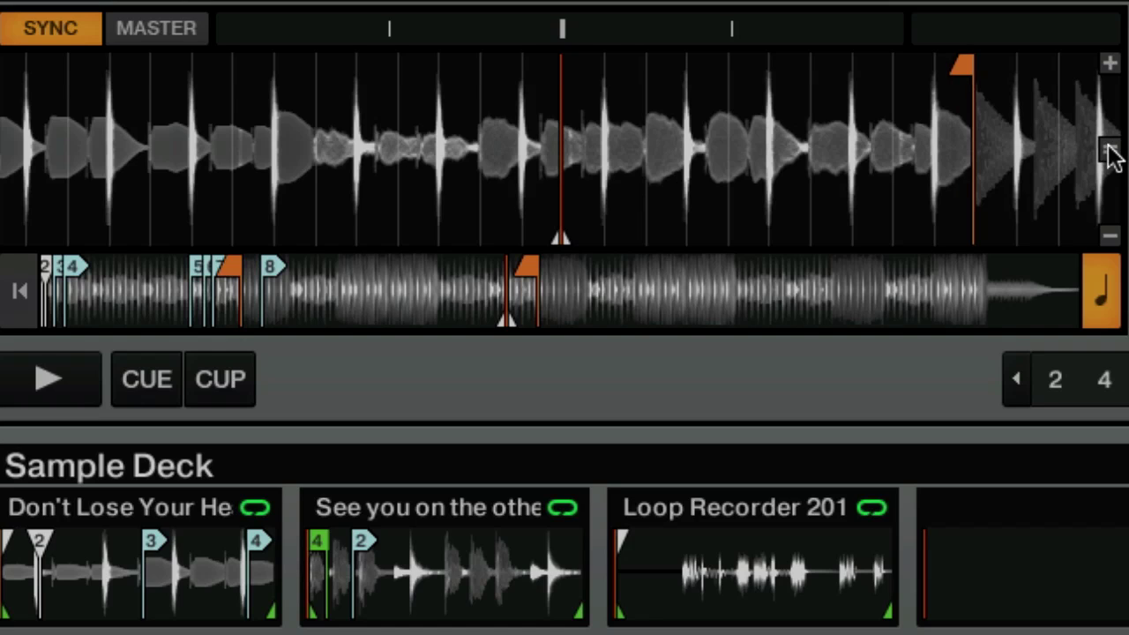
click(1110, 237)
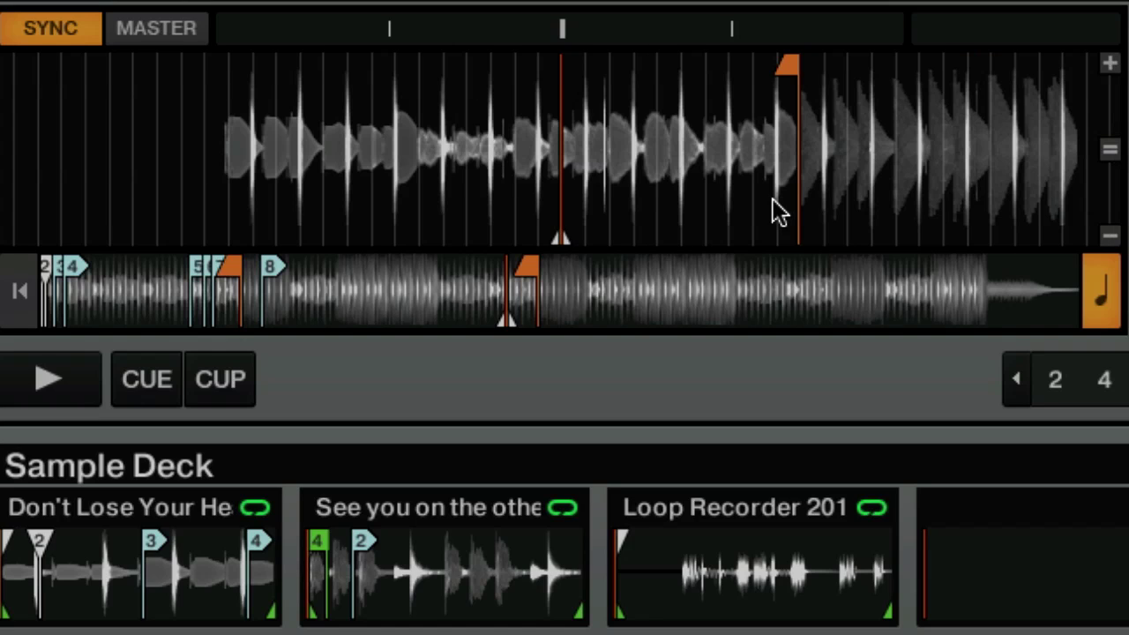
drag(886, 187, 808, 211)
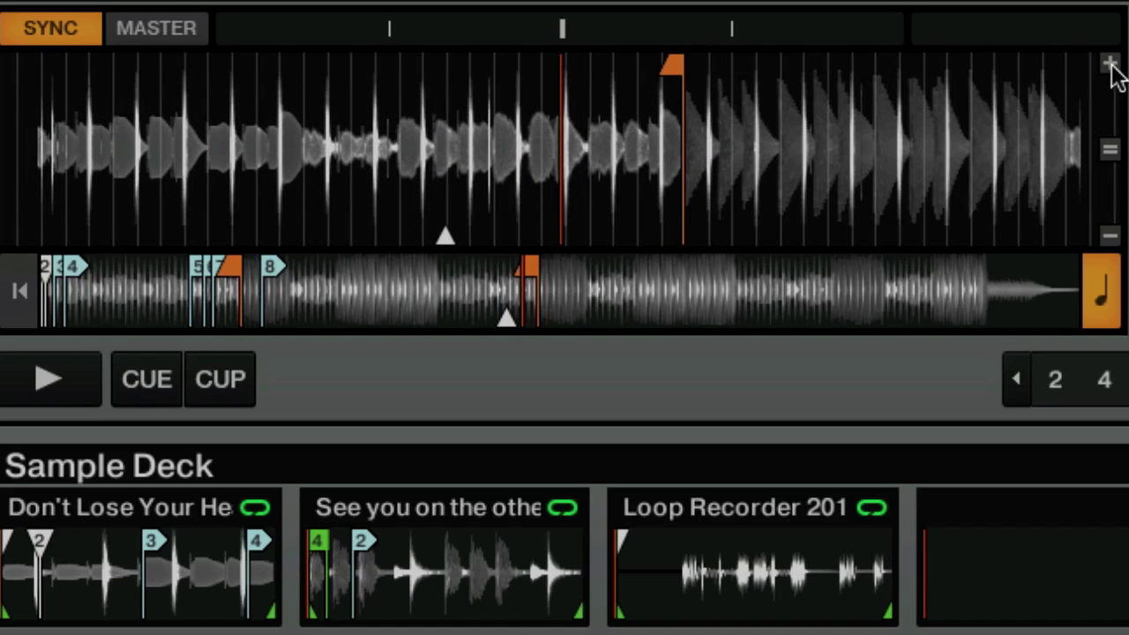
click(1109, 64)
click(1110, 64)
click(1110, 64)
click(1110, 64)
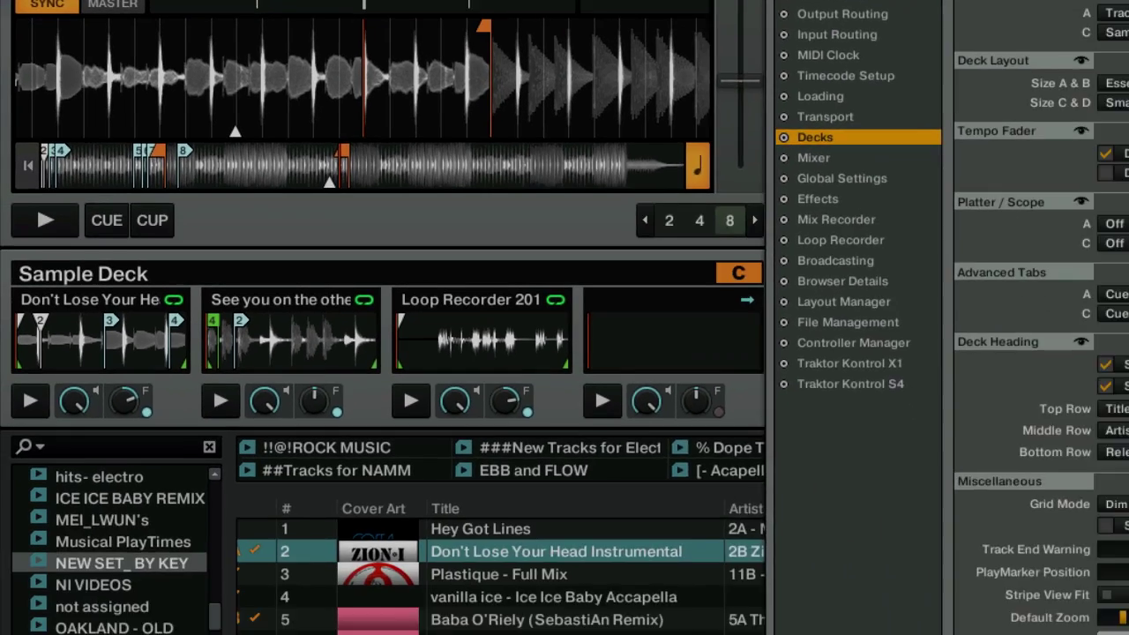
Cycle waveform Color Mode through Infrared and Ultraviolet, then return it to Spectrum.
click(1059, 381)
click(1054, 436)
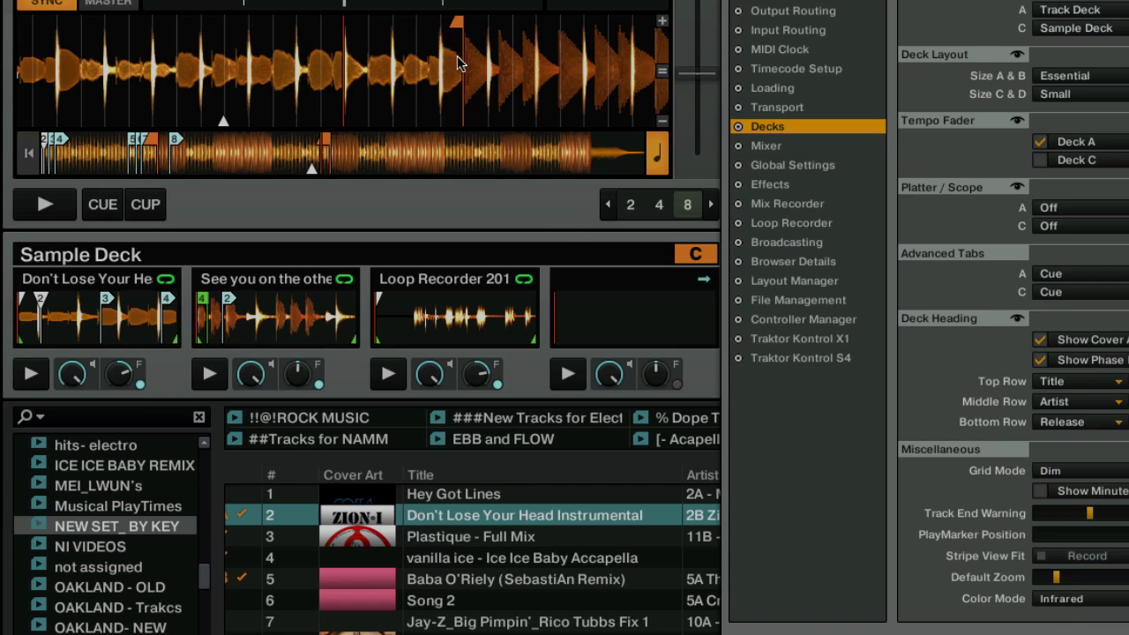
click(1078, 603)
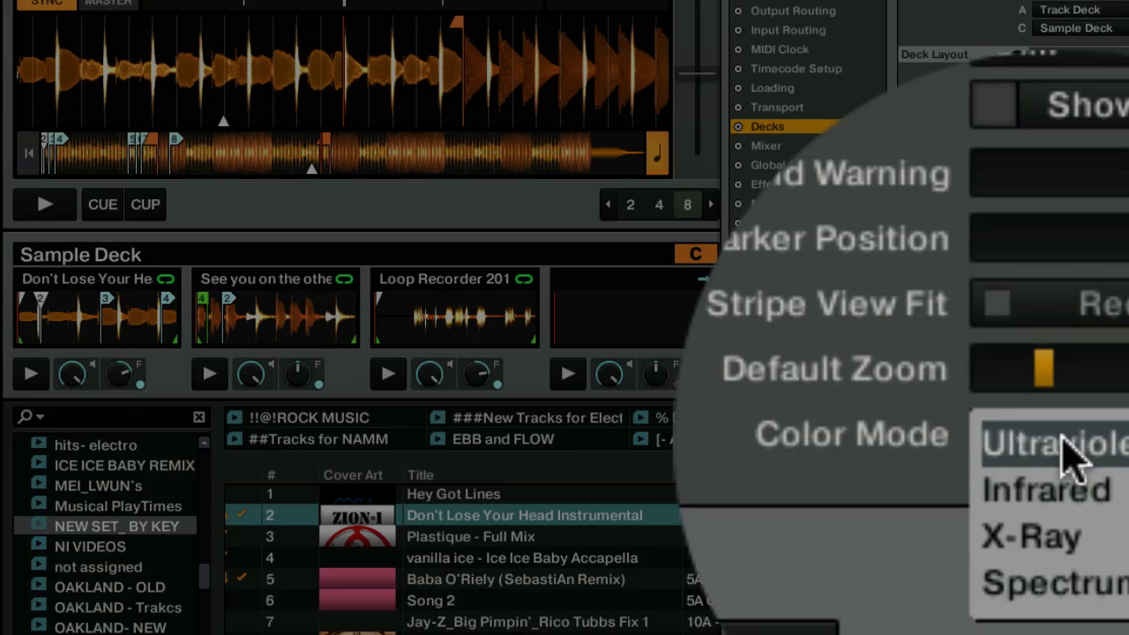
click(1064, 604)
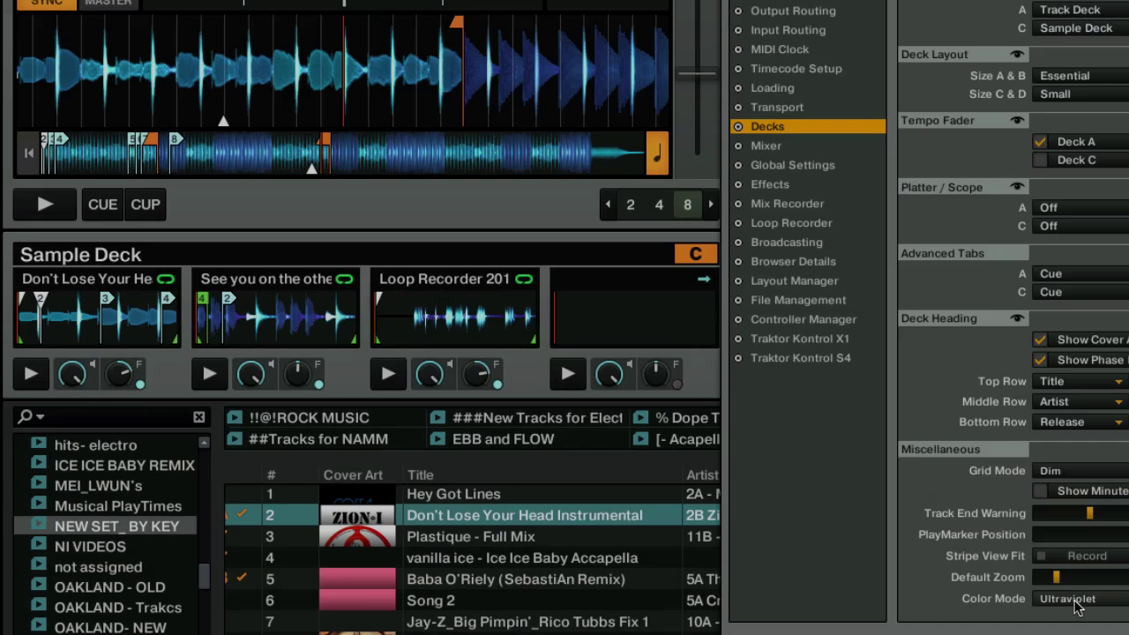
click(1078, 604)
click(1067, 618)
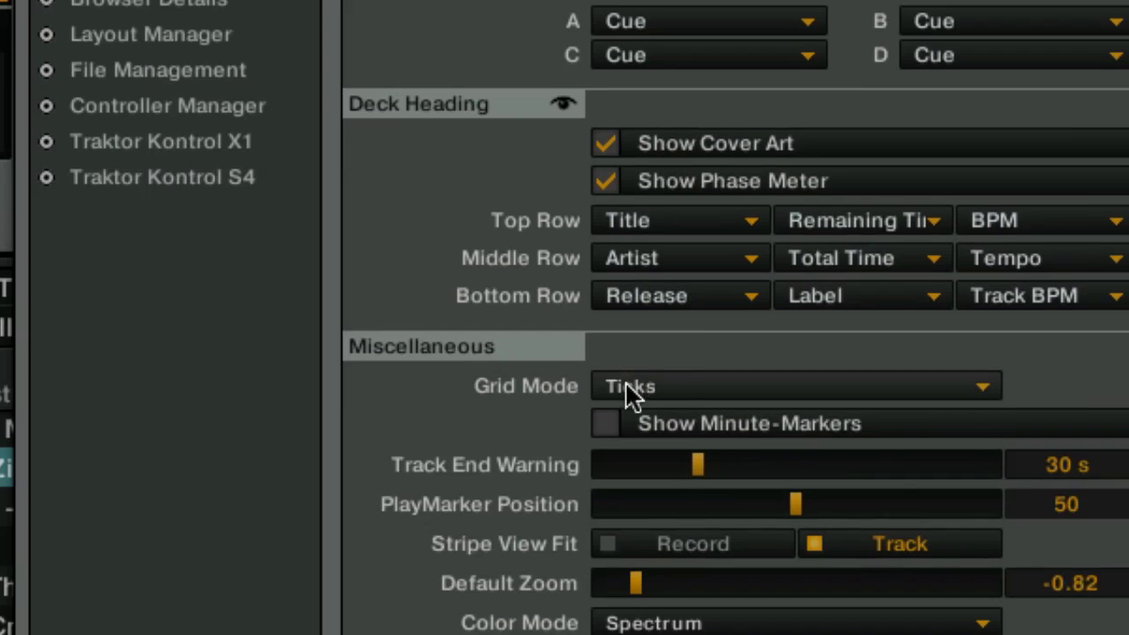
Cycle Grid Mode through Dim, Full and Ticks, set it to Invisible, and zoom deck A out.
click(625, 384)
click(622, 414)
click(623, 388)
click(616, 390)
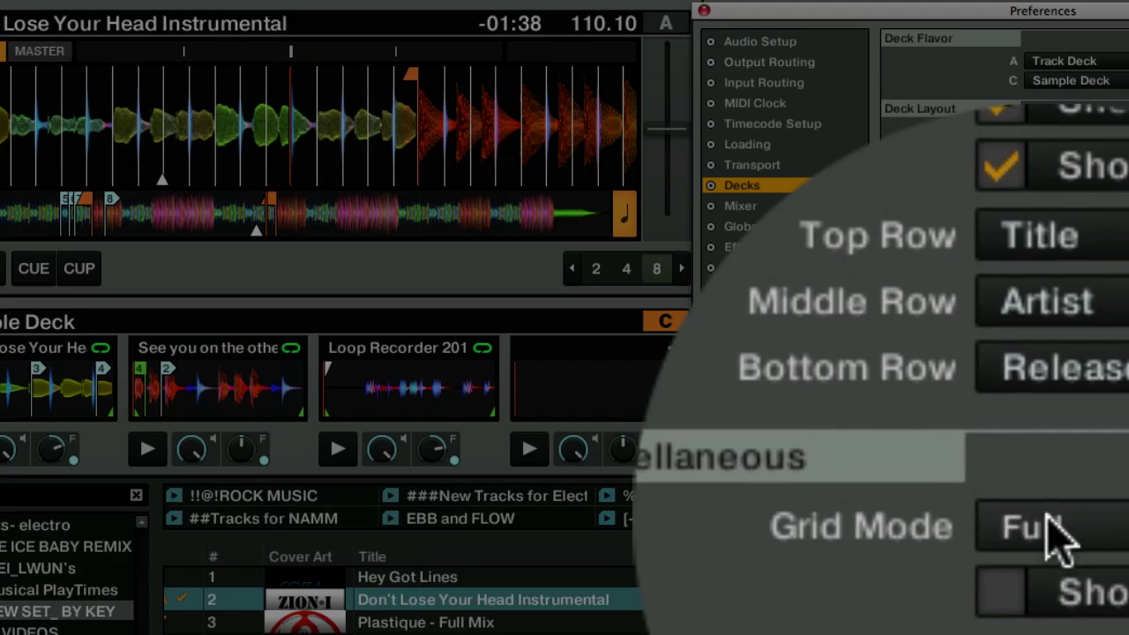
click(1050, 529)
click(1048, 534)
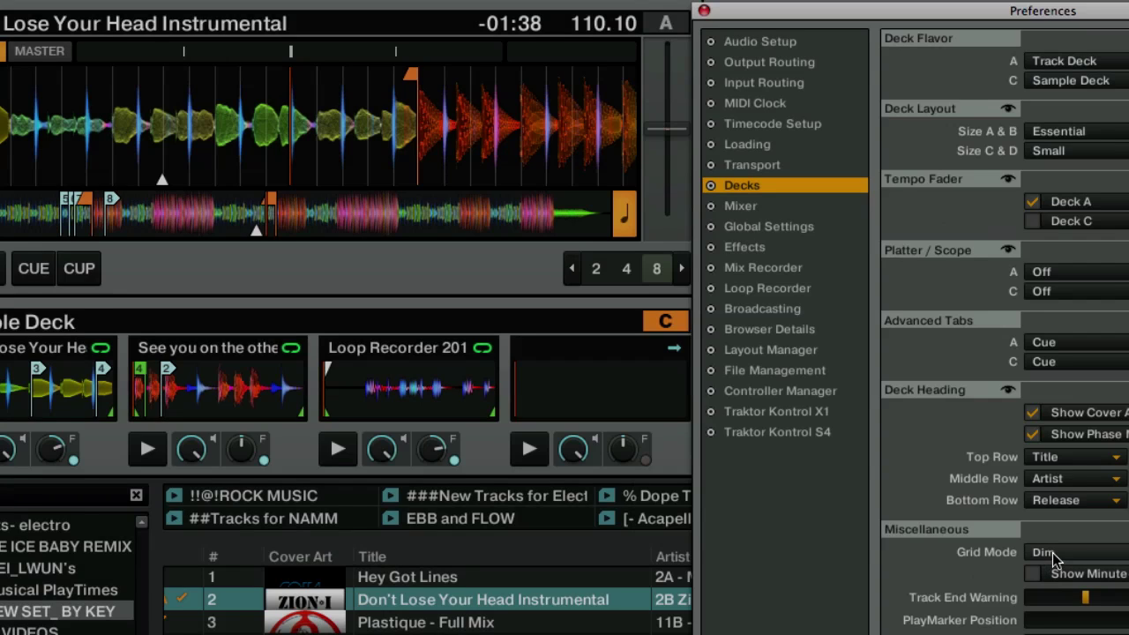
click(1057, 553)
click(1057, 588)
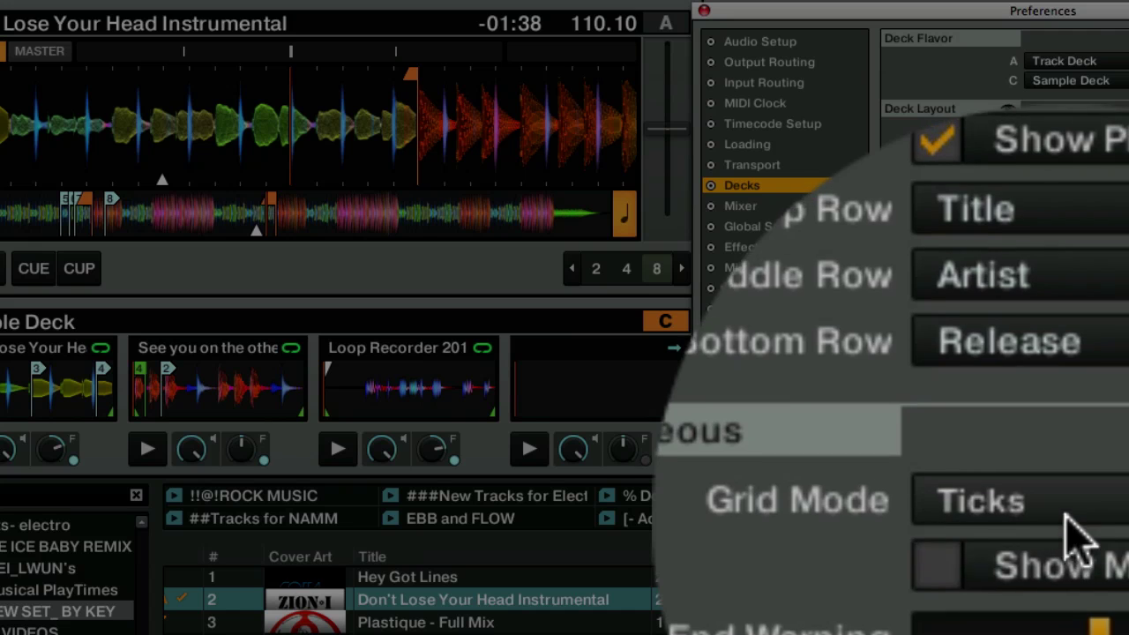
click(1056, 553)
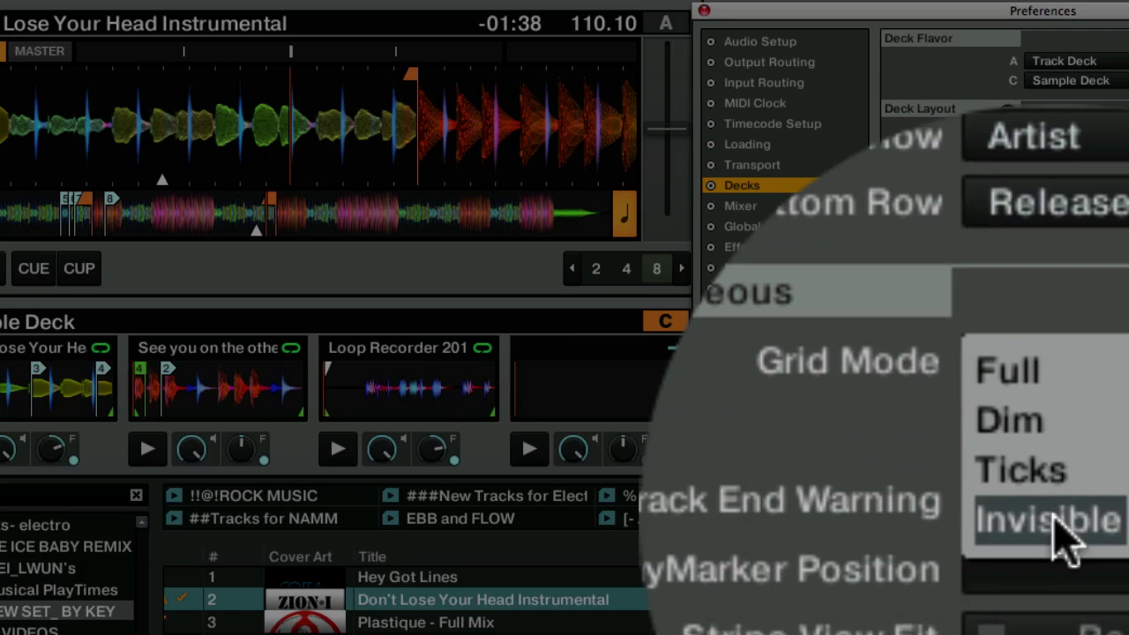
click(1063, 538)
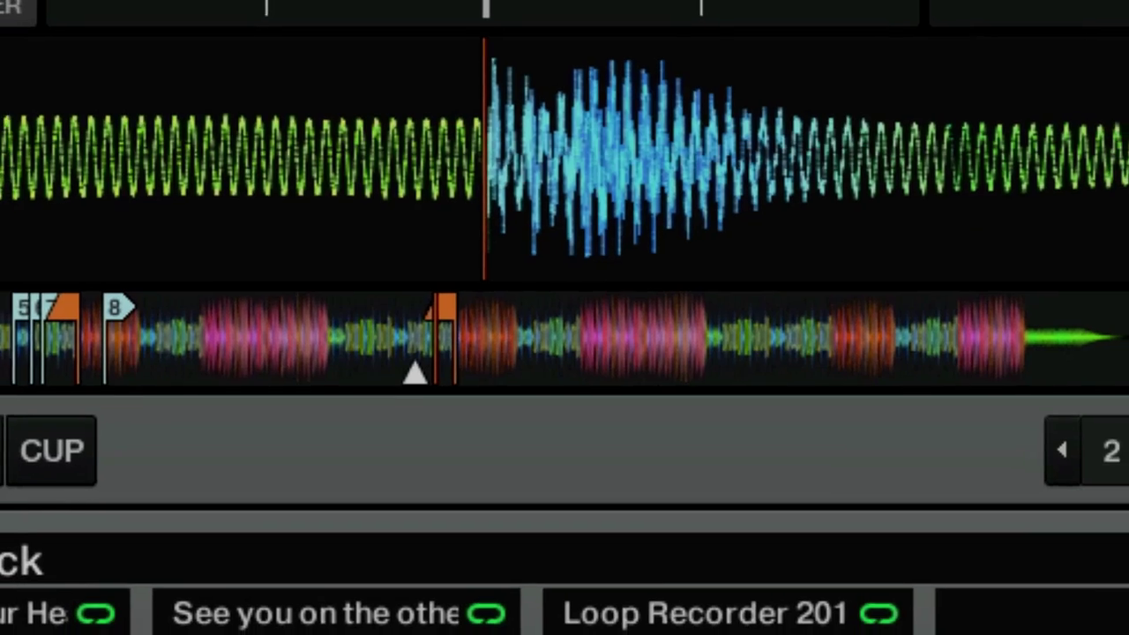
click(1128, 284)
Zoom deck A's waveform out twice and cycle Platter/Scope A through Minimized, Platter and Scope.
click(1128, 283)
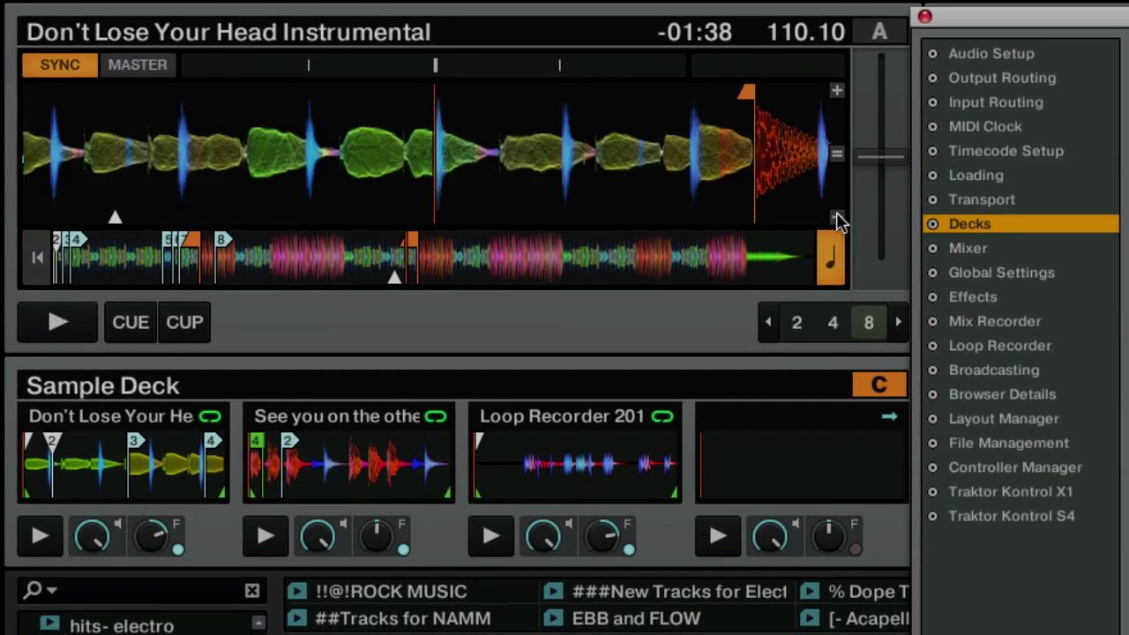
click(838, 219)
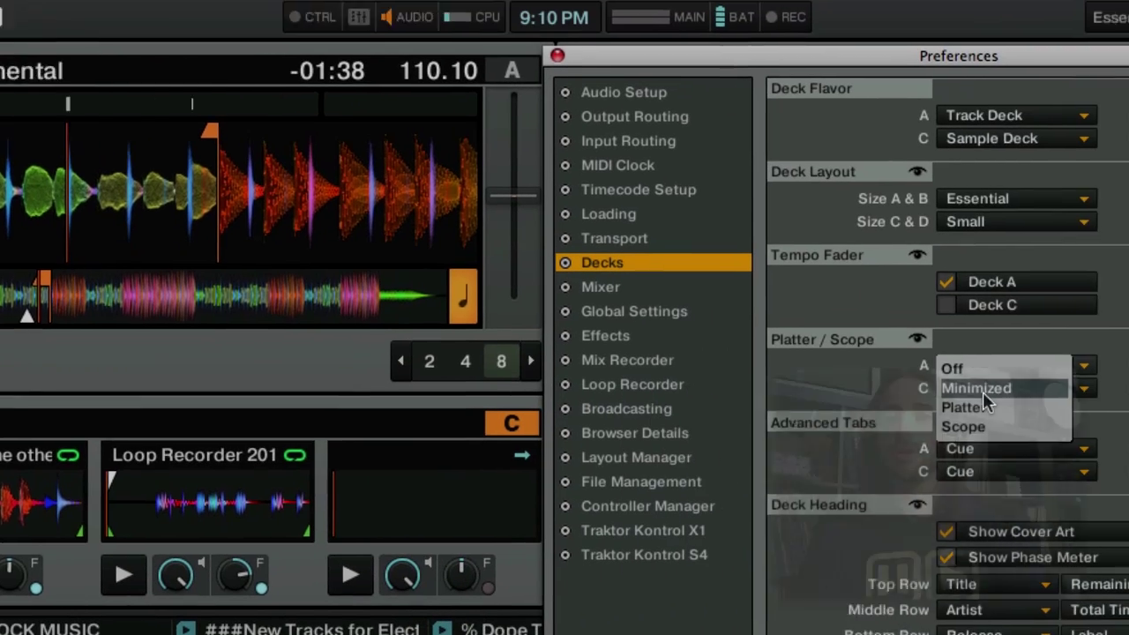
click(983, 390)
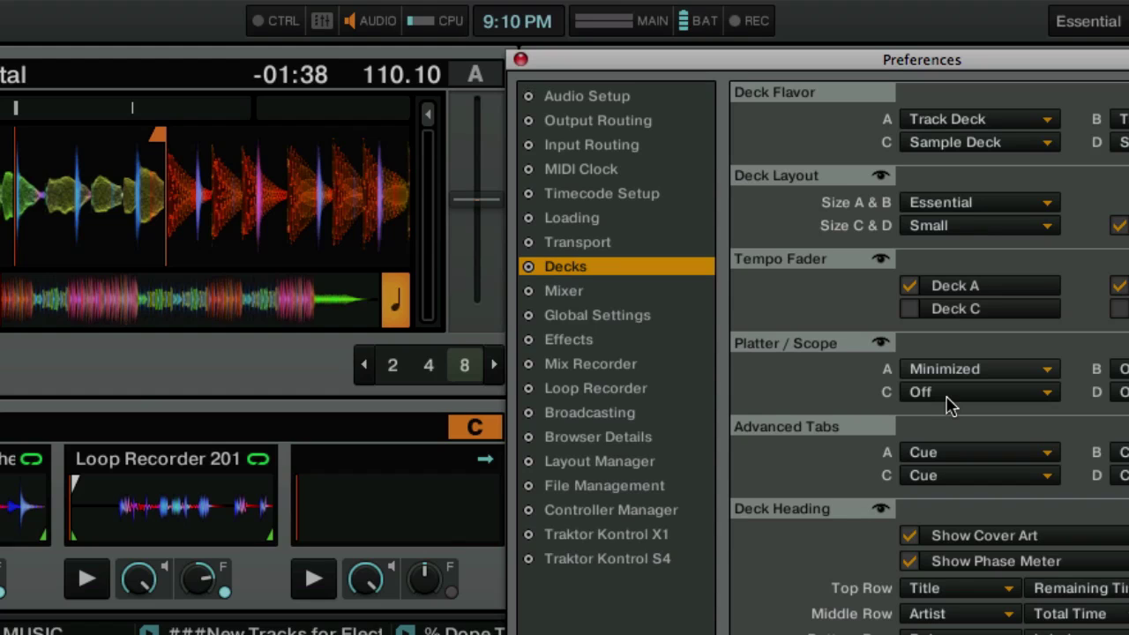
click(931, 369)
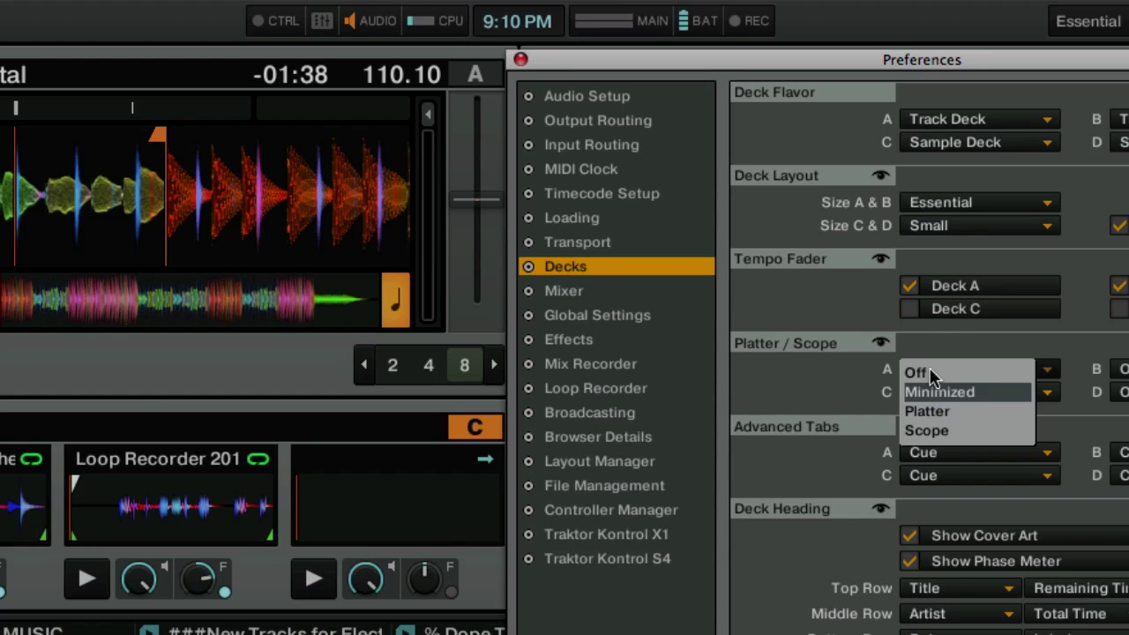
click(934, 413)
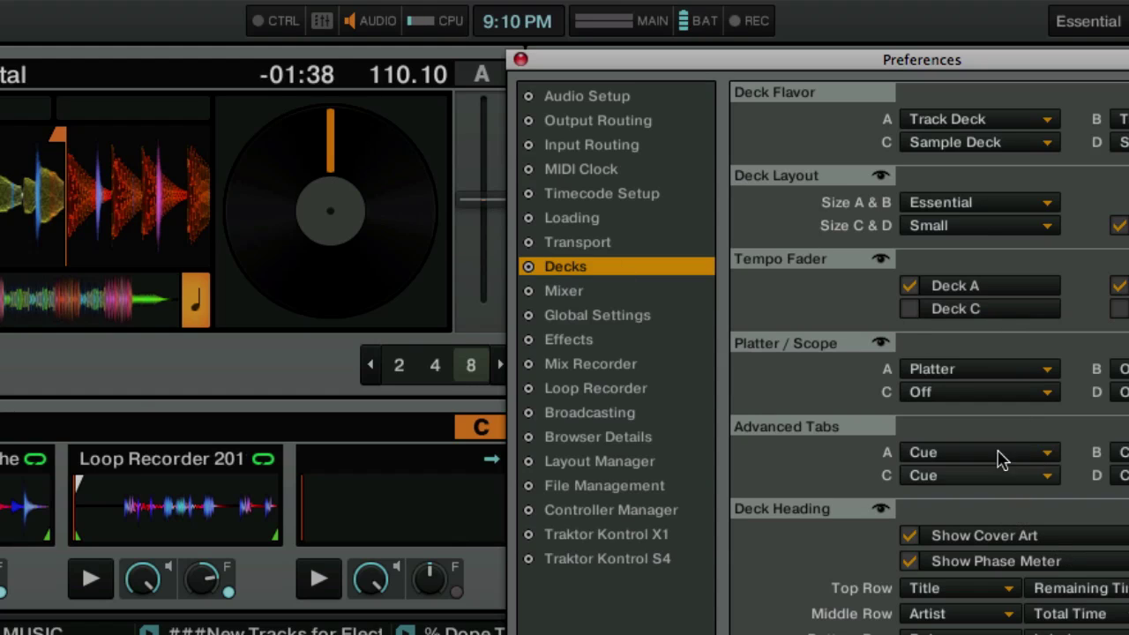
click(964, 371)
click(935, 431)
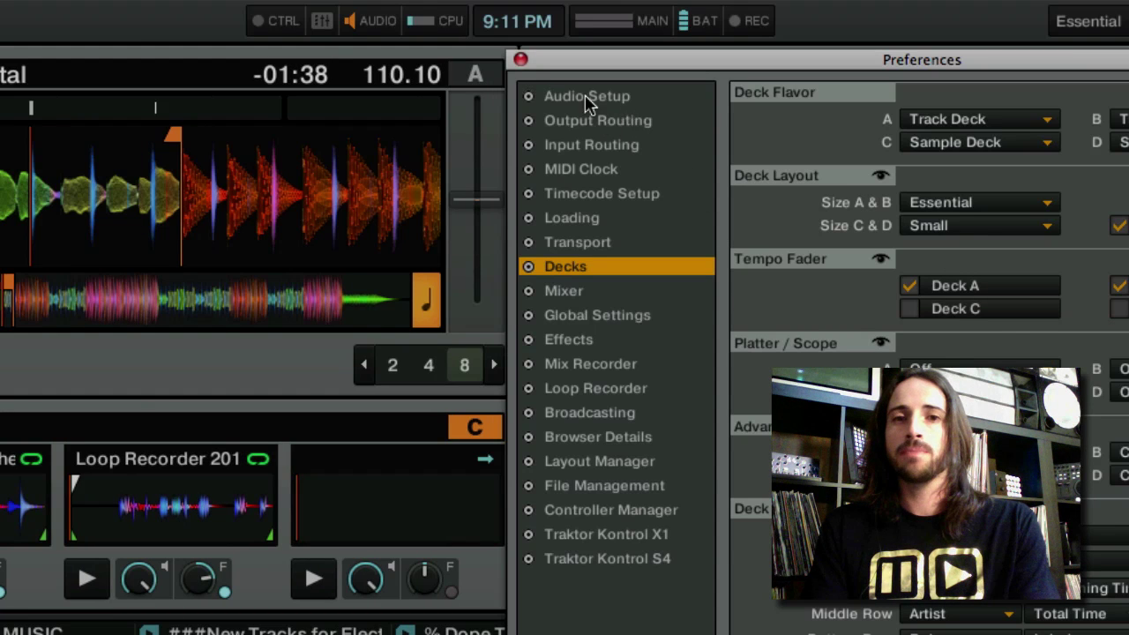
In Output Routing, set Mixing Mode to External and route deck D's outputs to Ch B.
click(583, 120)
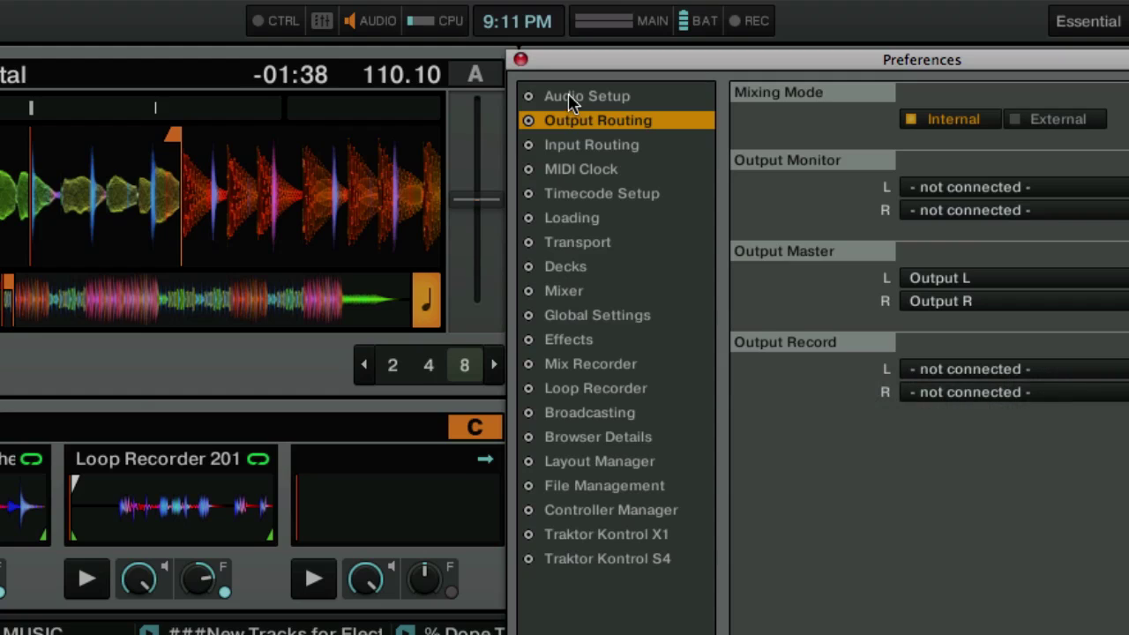
click(1059, 119)
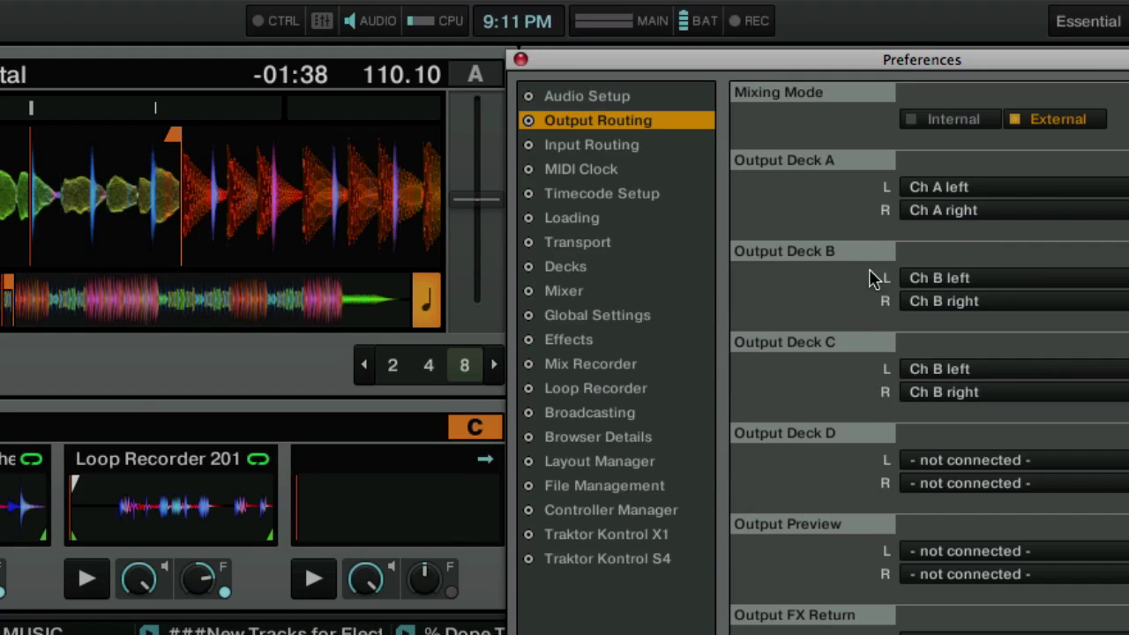
click(967, 460)
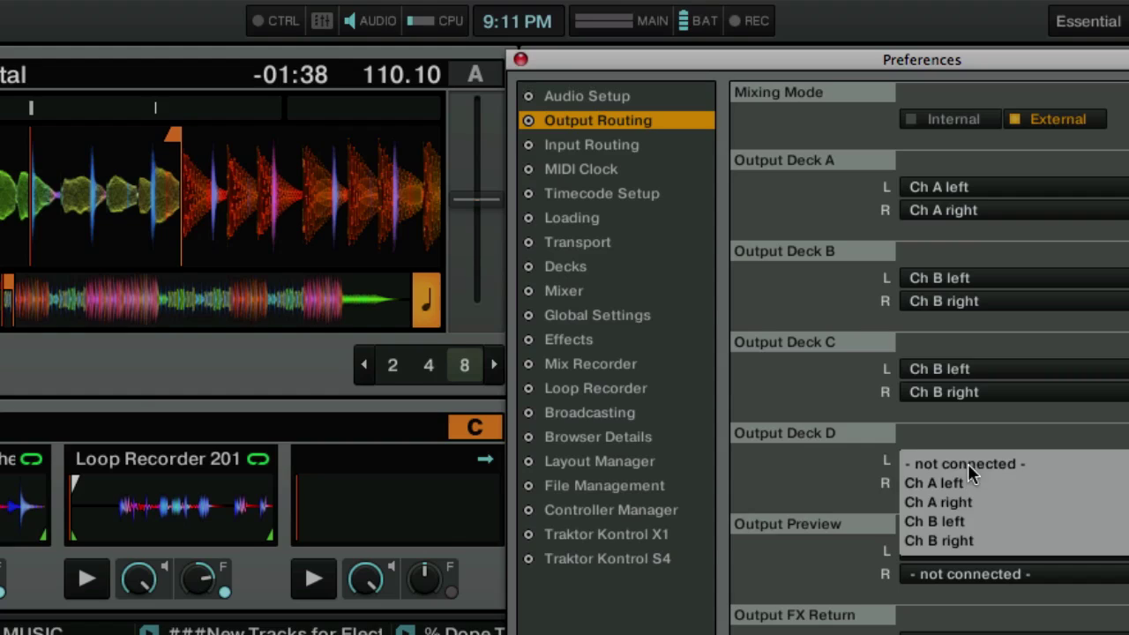
click(964, 522)
click(955, 485)
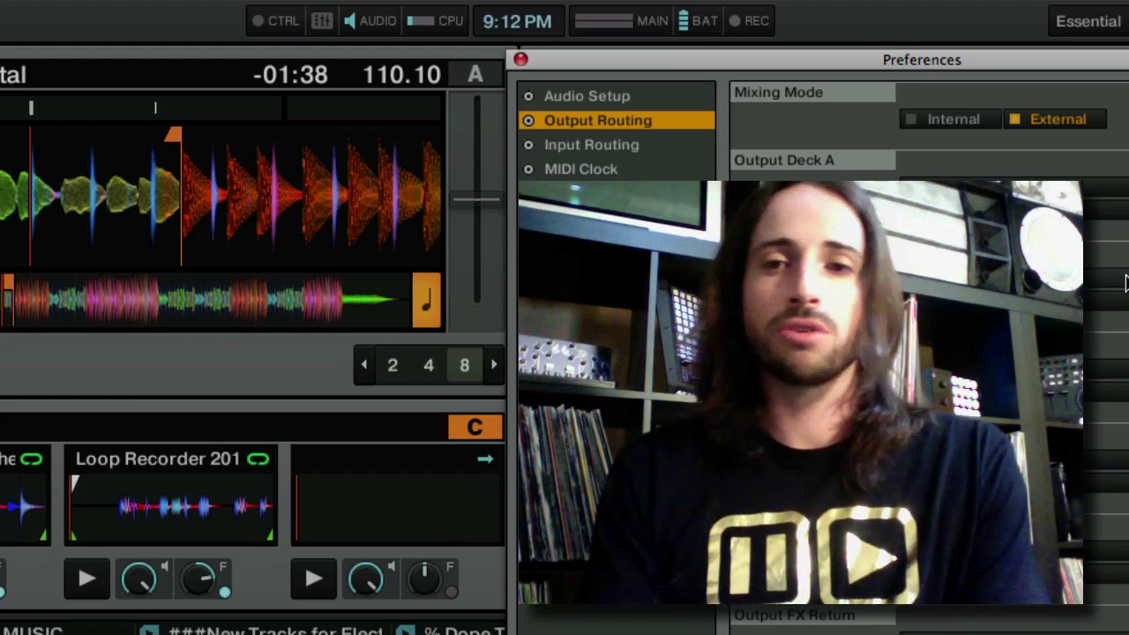
key(Escape)
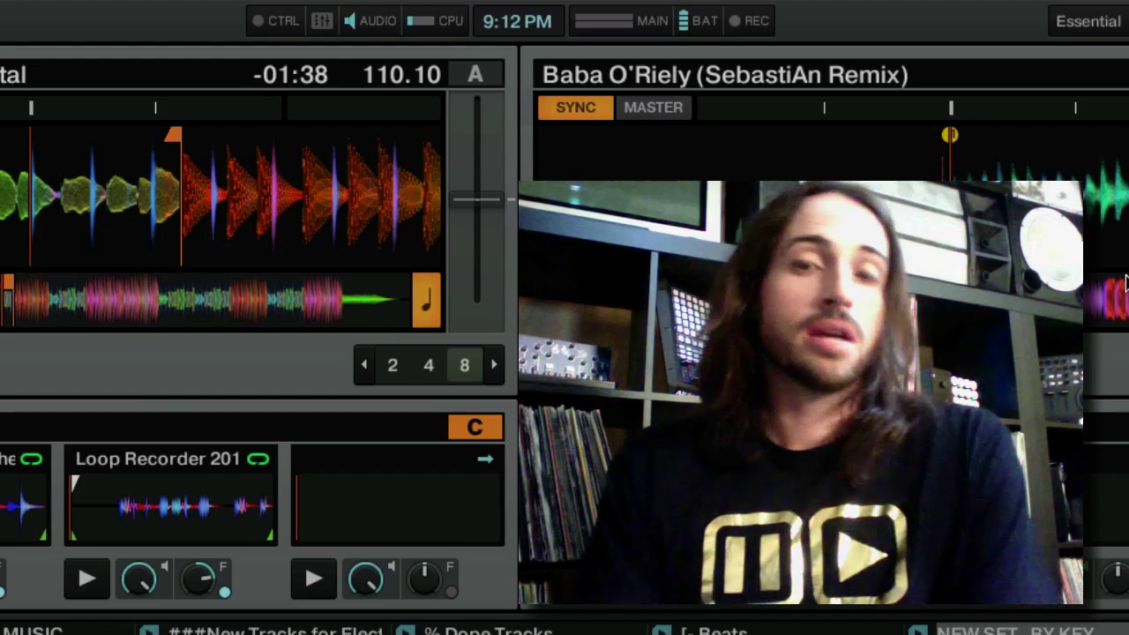
key(super+comma)
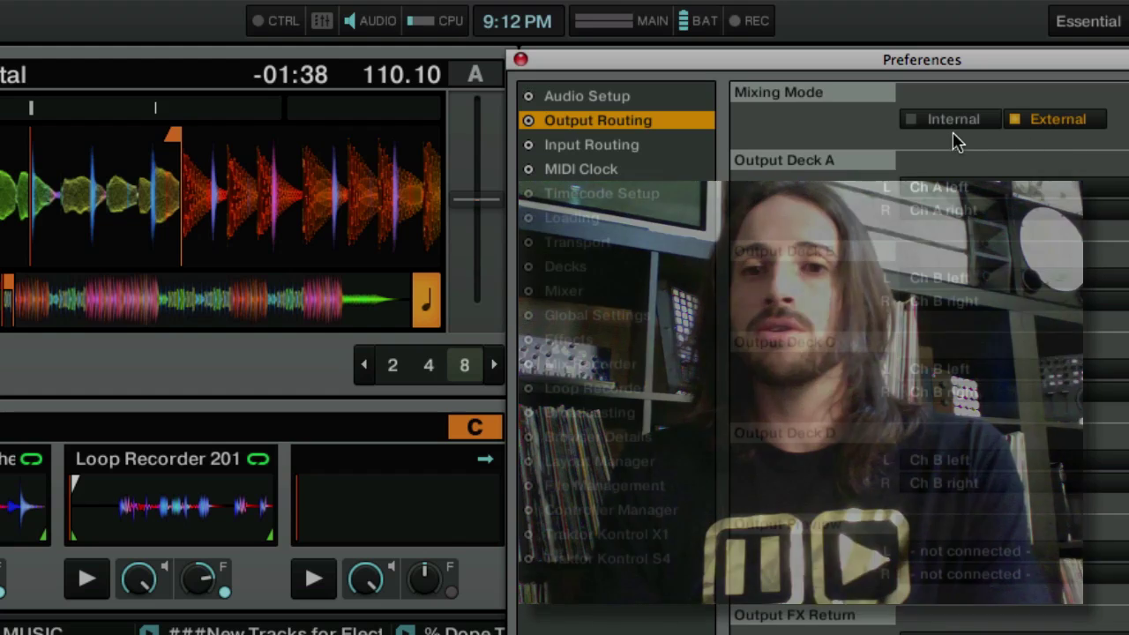
Set Mixing Mode back to Internal and bring the audio latency down to 128 (4.7 ms).
click(951, 124)
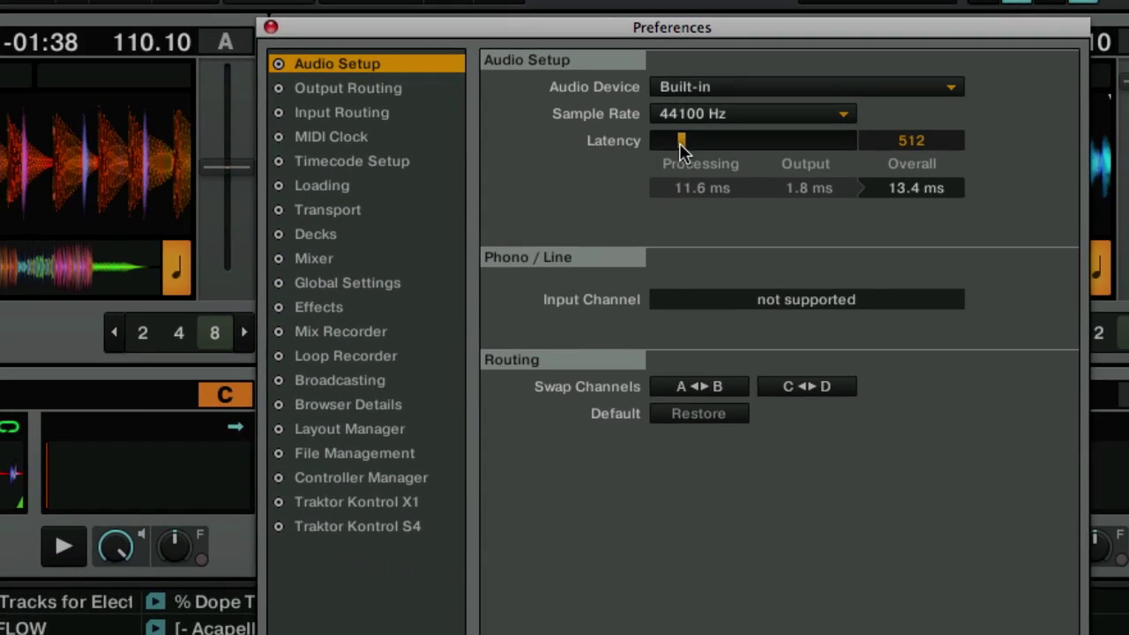
drag(680, 143, 667, 145)
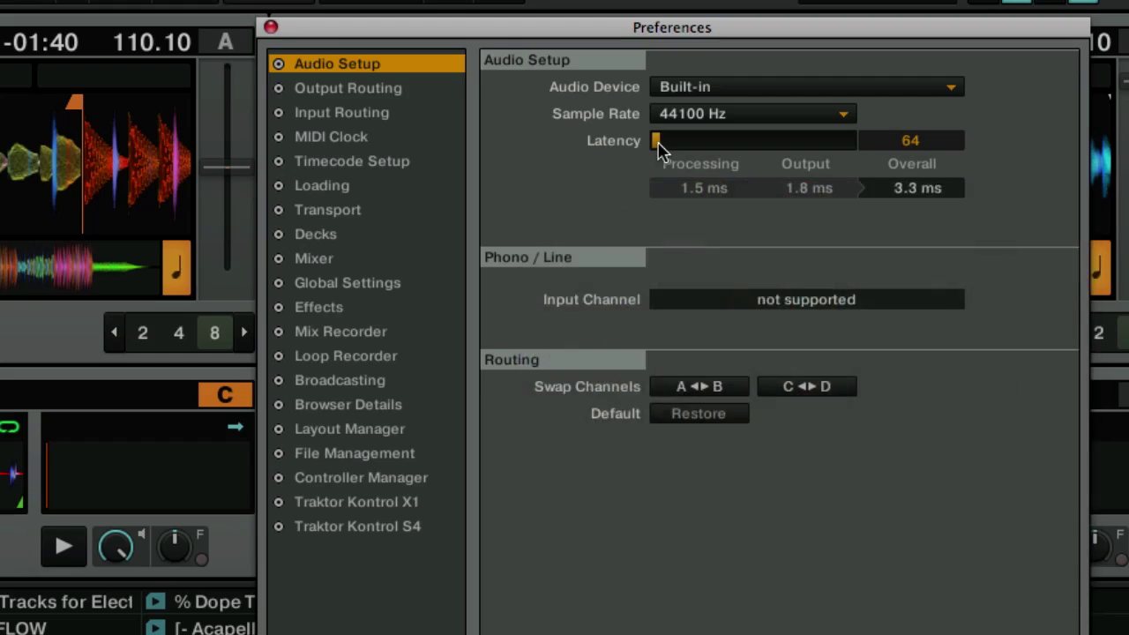
click(659, 143)
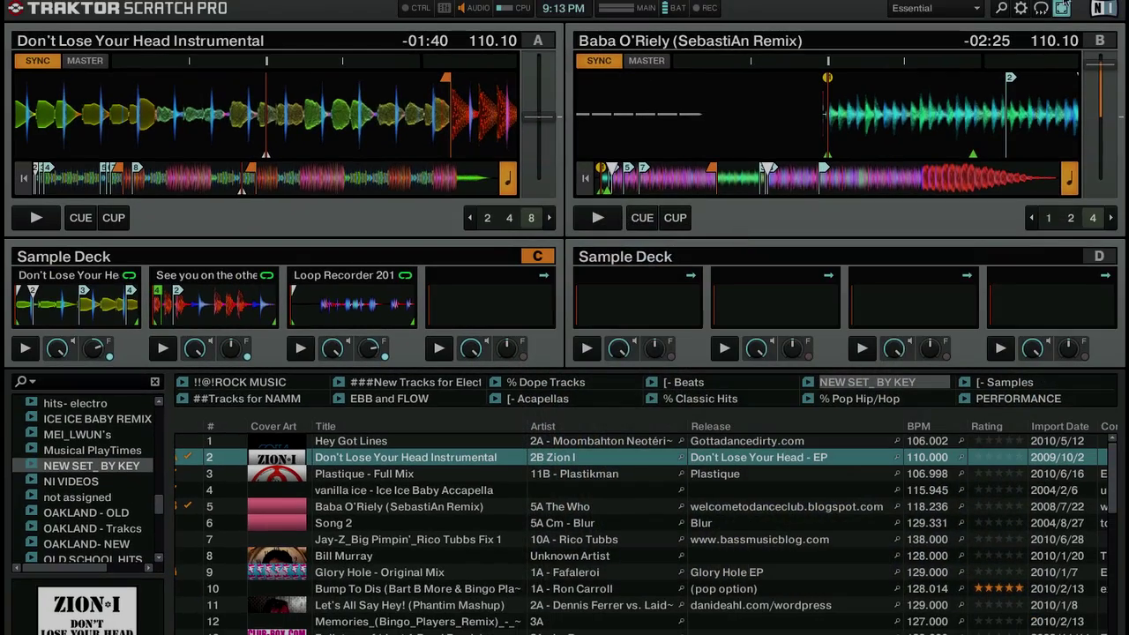
In the Decks preferences, switch the deck flavor of decks A and B to Sample Deck.
click(1020, 9)
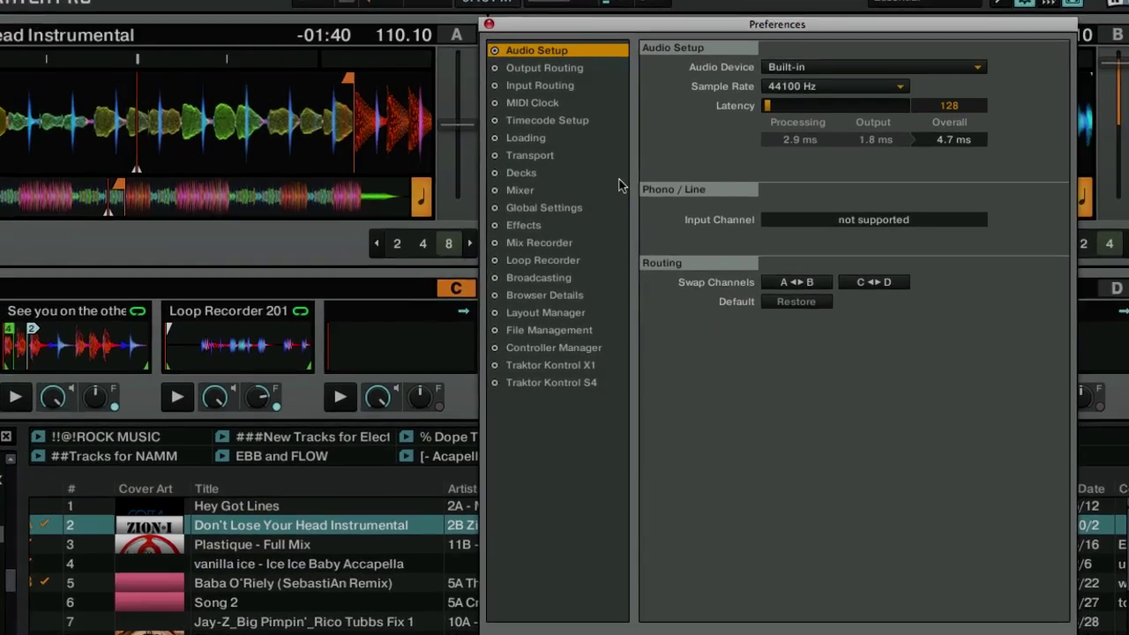
click(623, 158)
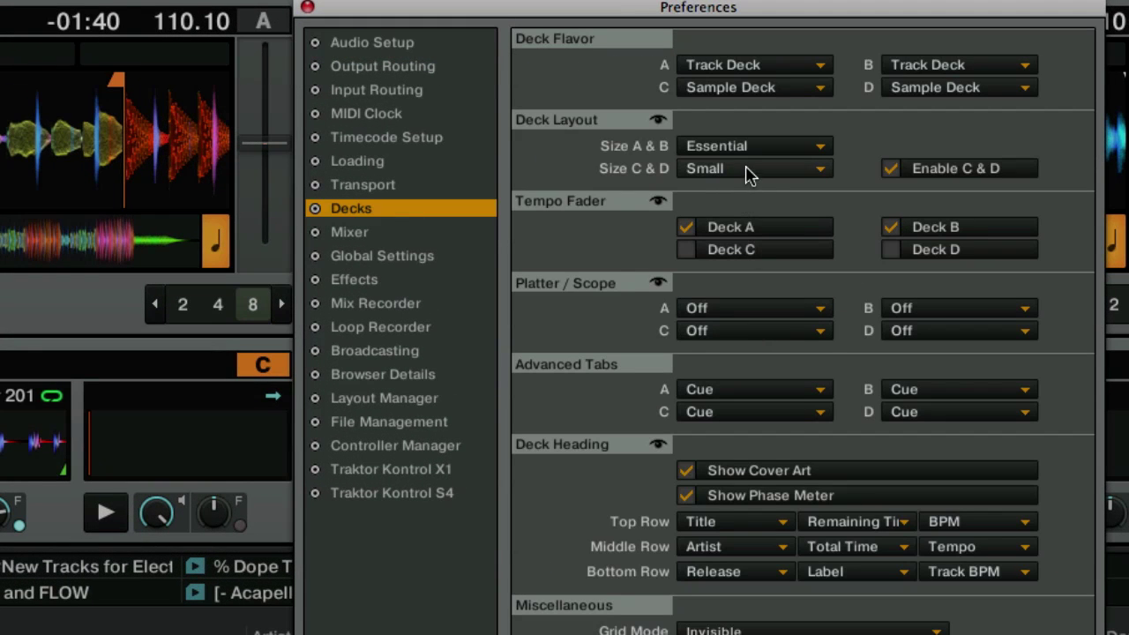
click(744, 75)
click(747, 88)
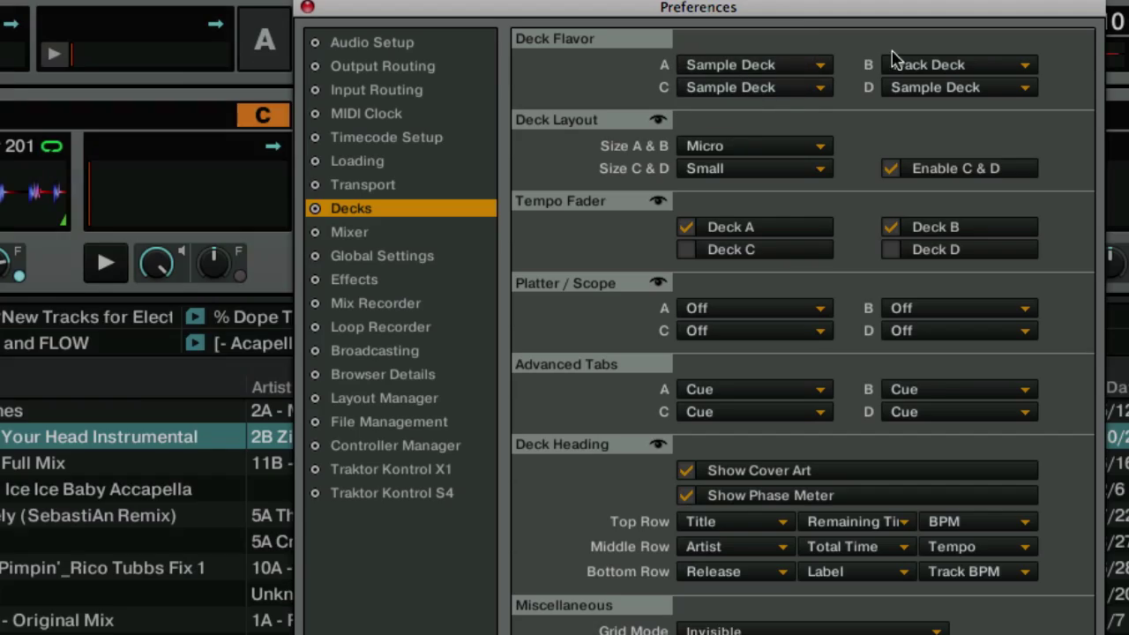
click(900, 69)
click(922, 87)
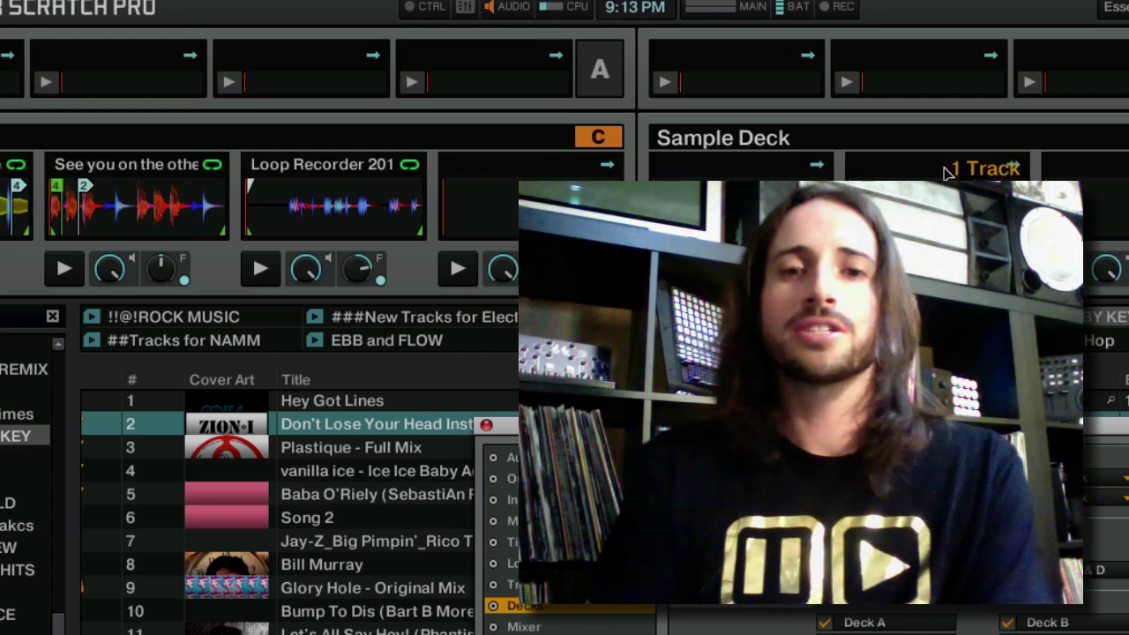
Return decks A and B to Track Deck, disable decks C and D, and set A & B to Essential size.
scroll(27, 485, up, 3)
drag(794, 430, 808, 2)
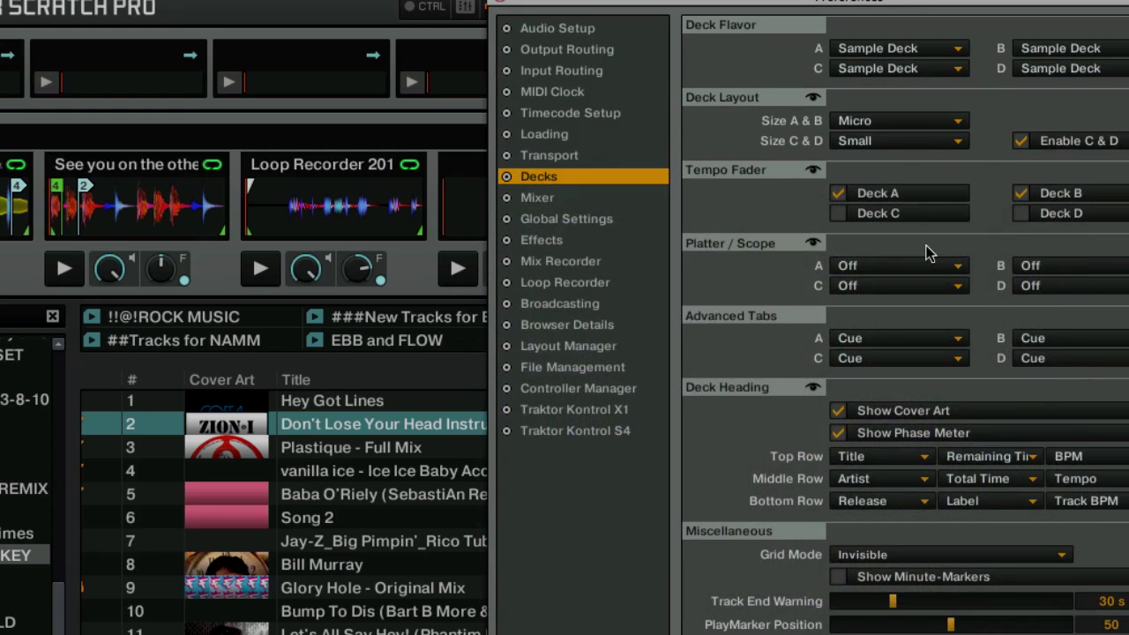
click(931, 48)
click(931, 49)
click(1041, 49)
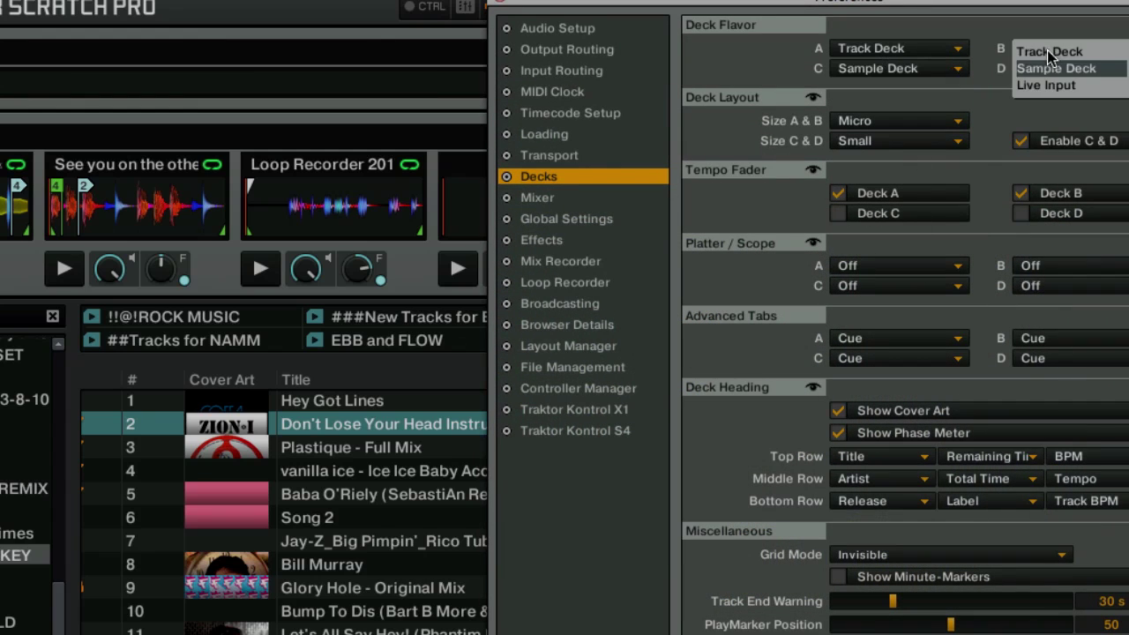
click(1045, 49)
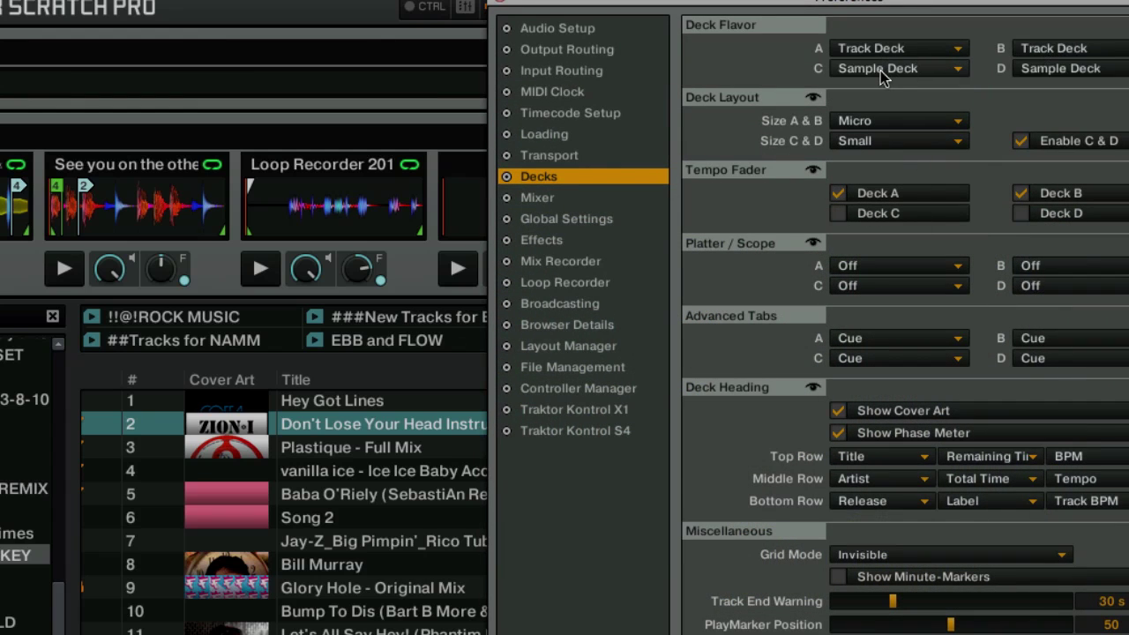
click(1021, 143)
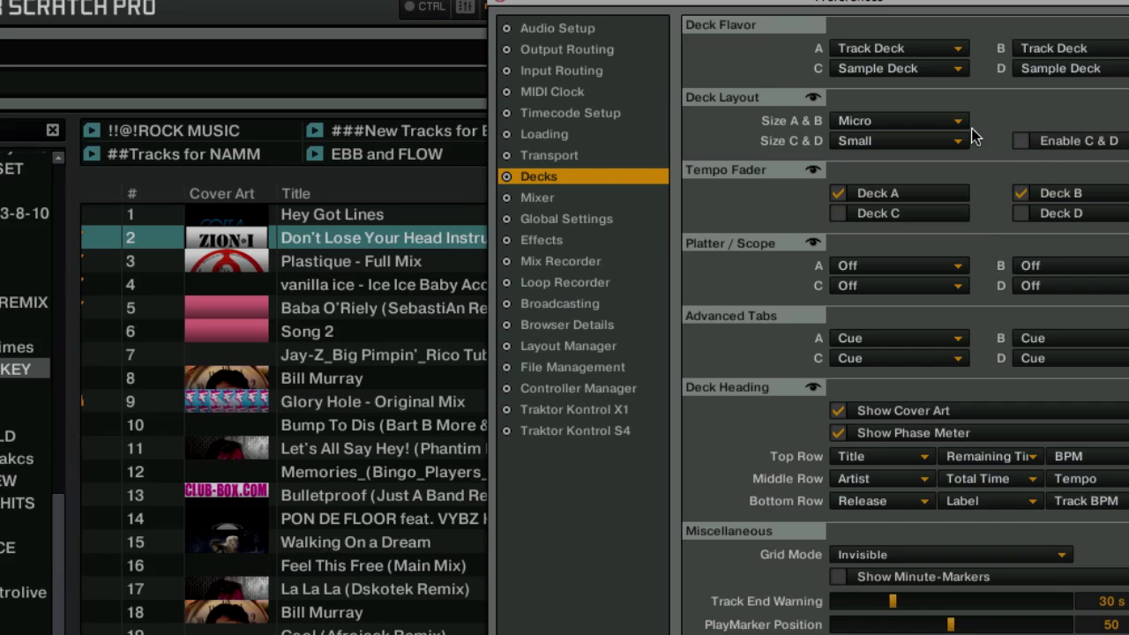
click(878, 122)
click(868, 157)
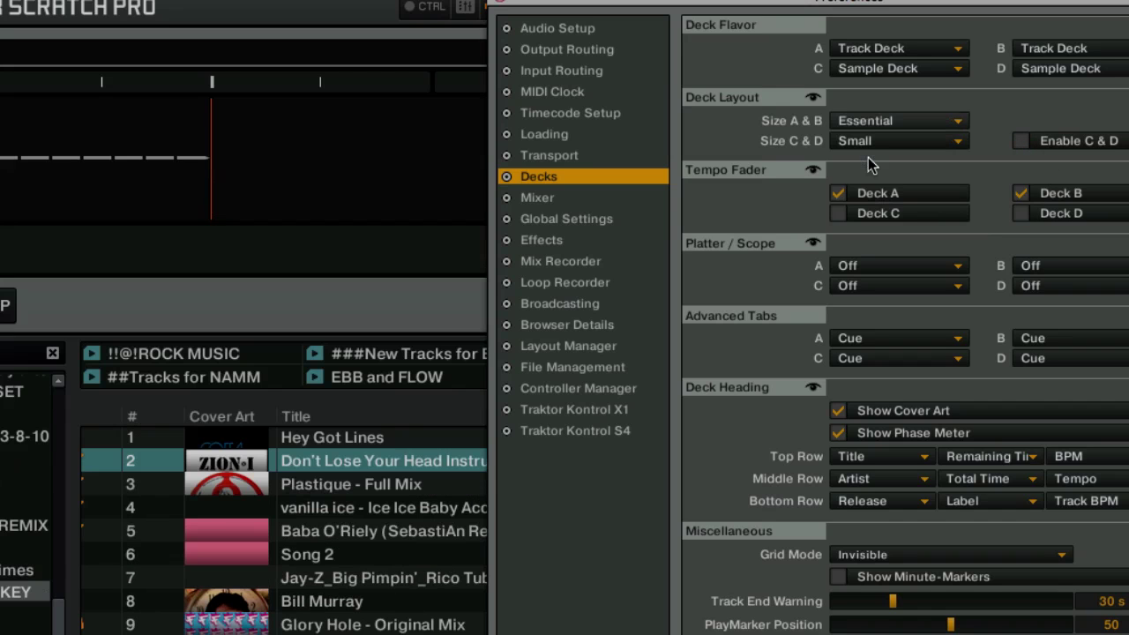
Drag Don't Lose Your Head Instrumental to deck A and Plastique - Full Mix to deck B, then reopen Preferences.
key(Escape)
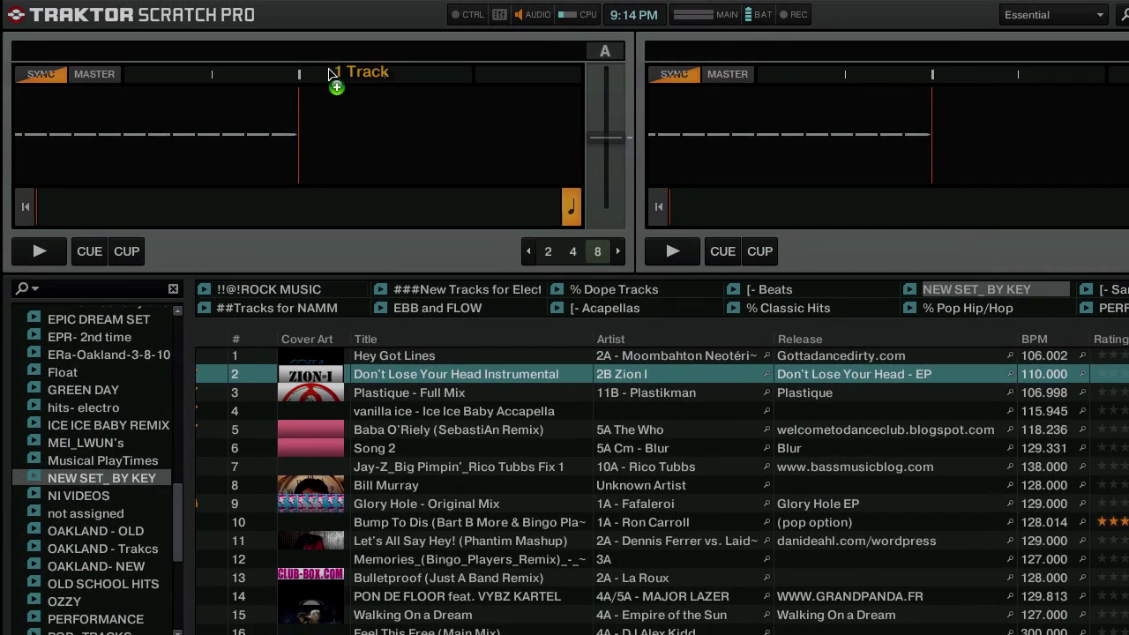
drag(328, 73, 331, 76)
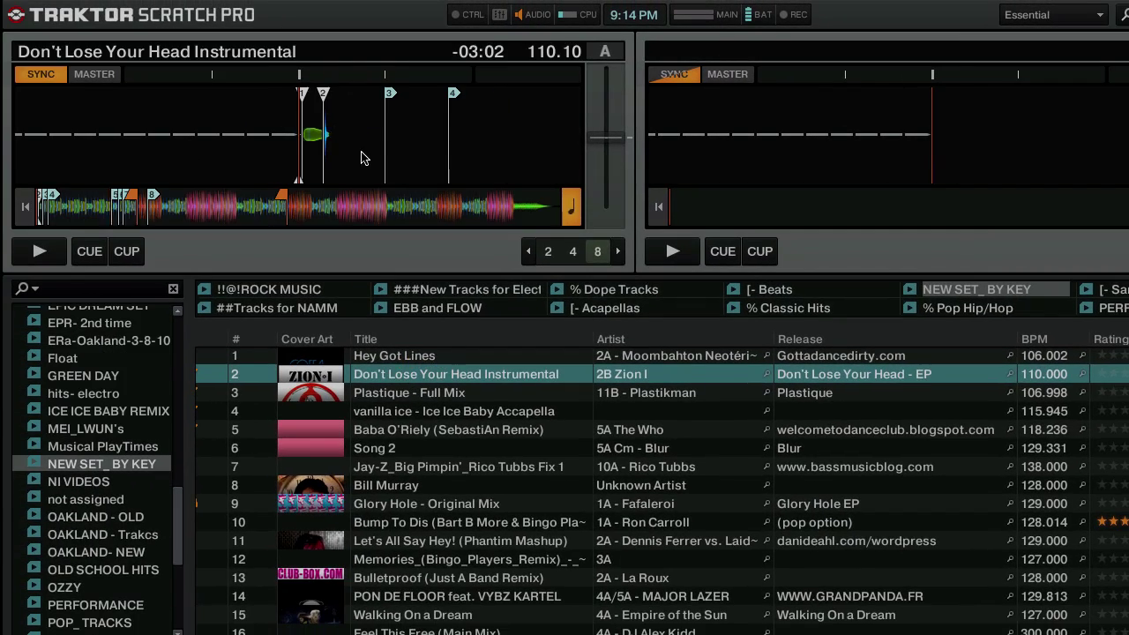
drag(406, 392, 820, 111)
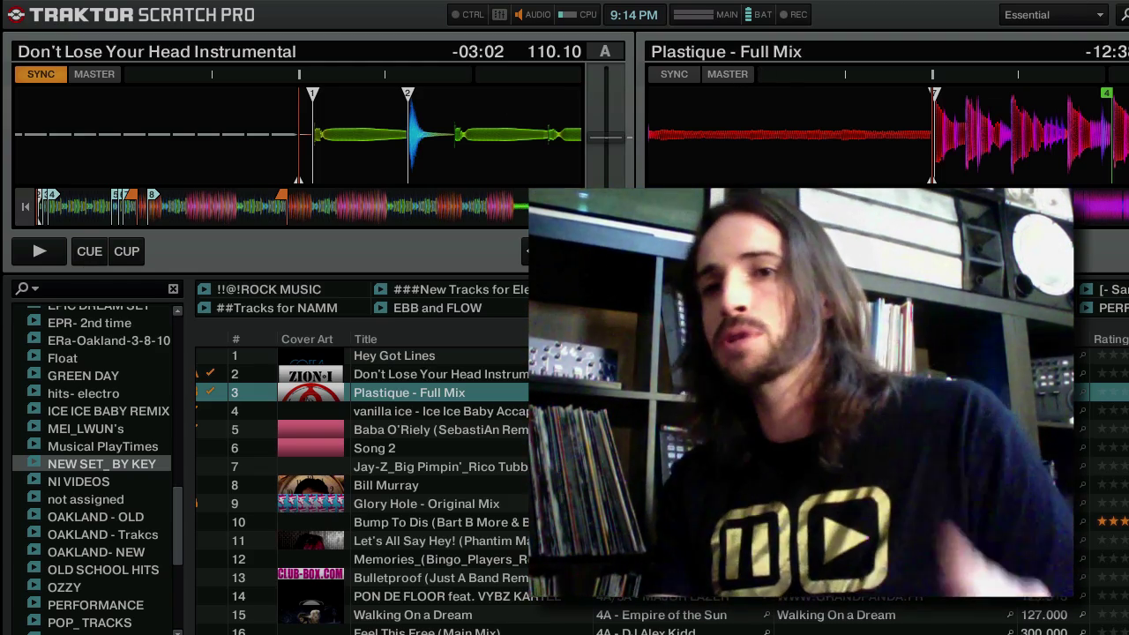
key(super+comma)
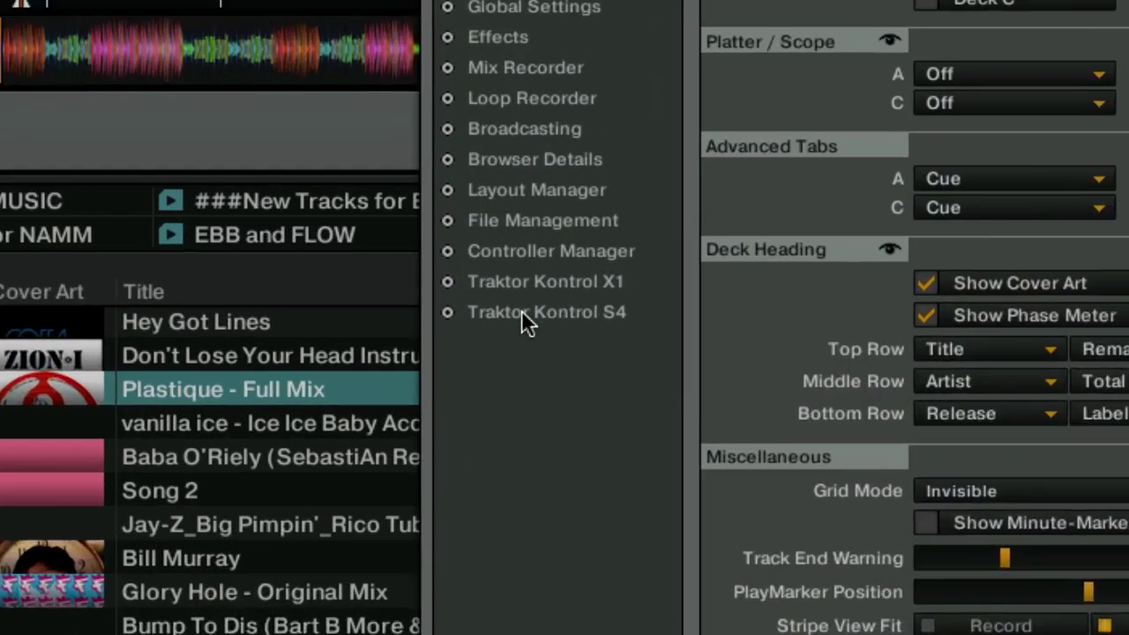
View the Traktor Kontrol S4 settings, close Preferences, and choose the Extended layout.
click(521, 314)
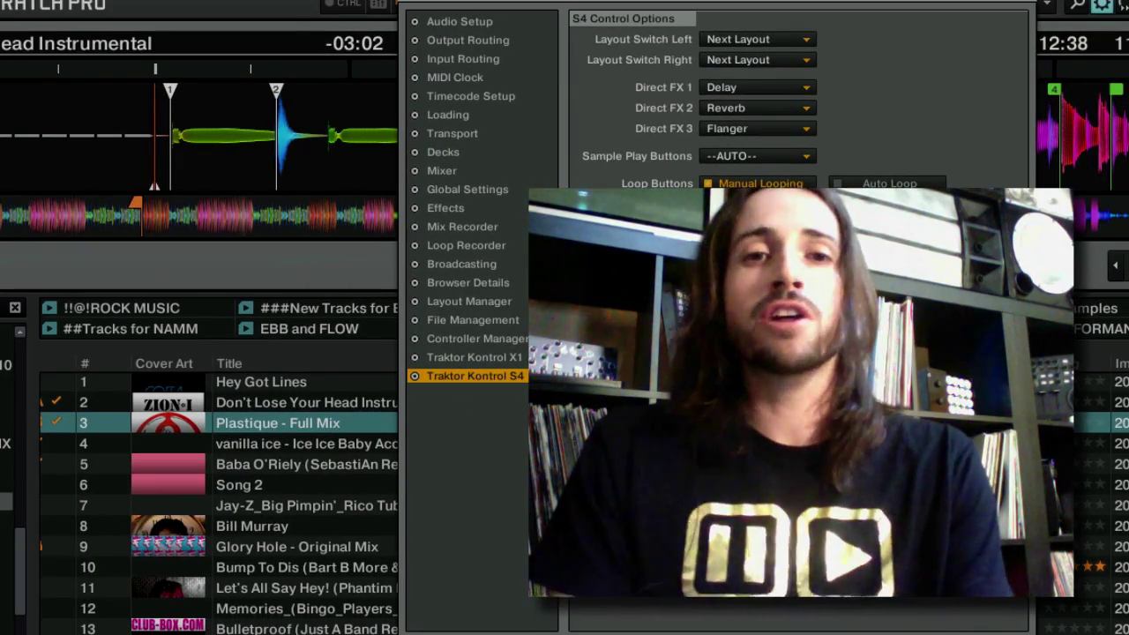
key(Escape)
click(974, 5)
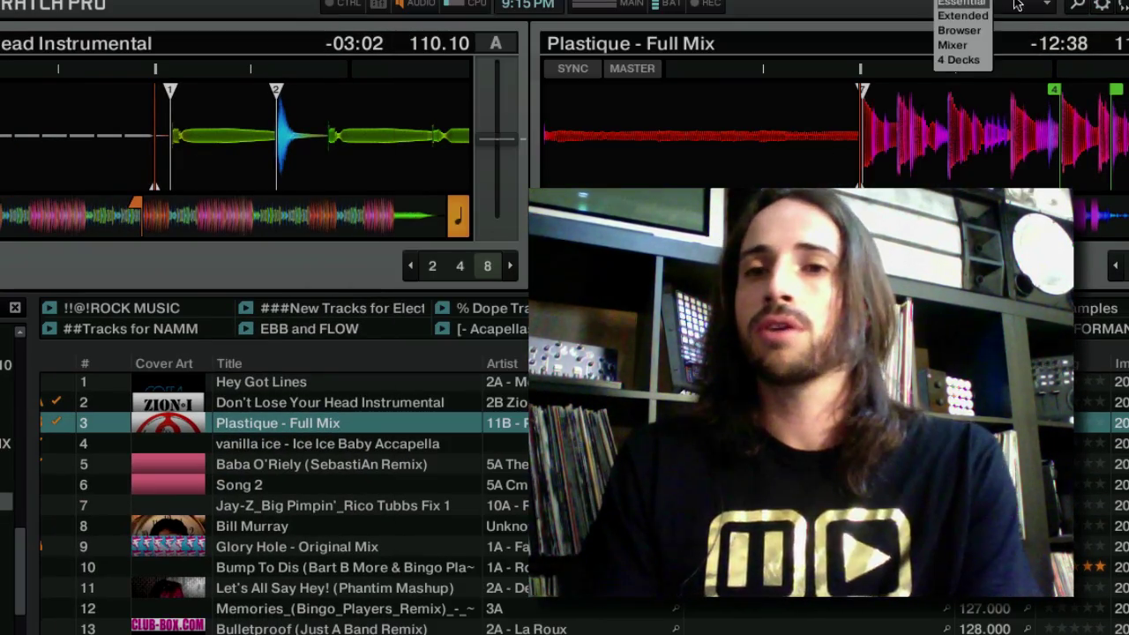
click(963, 16)
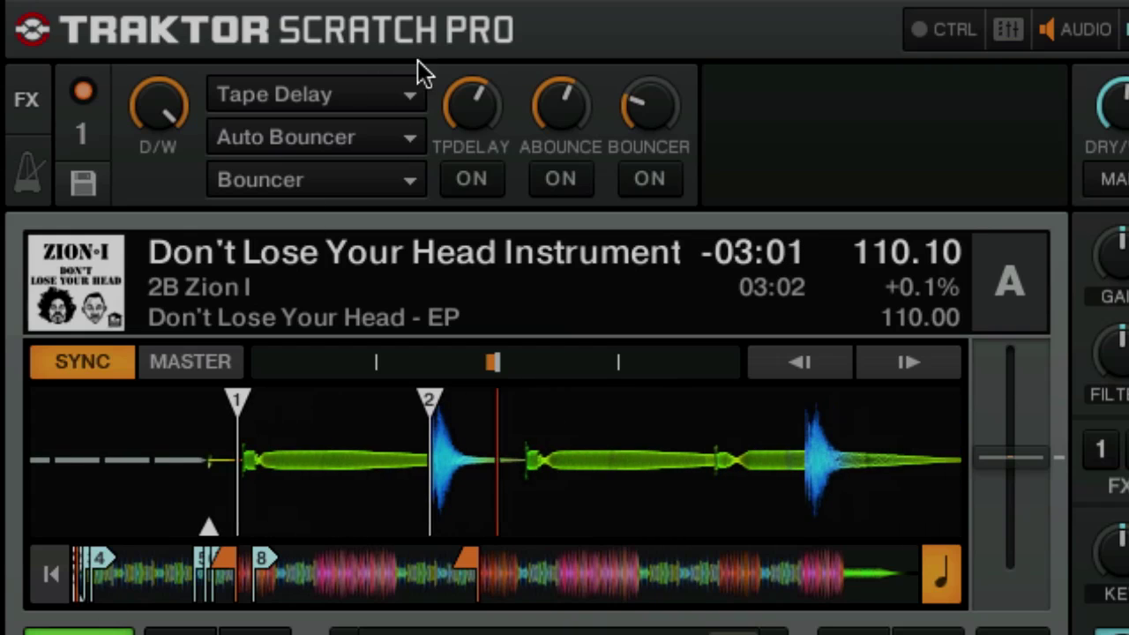
Turn on Tape Delay and Auto Bouncer in FX unit 1, adjusting their amounts and raising dry/wet to full.
click(480, 176)
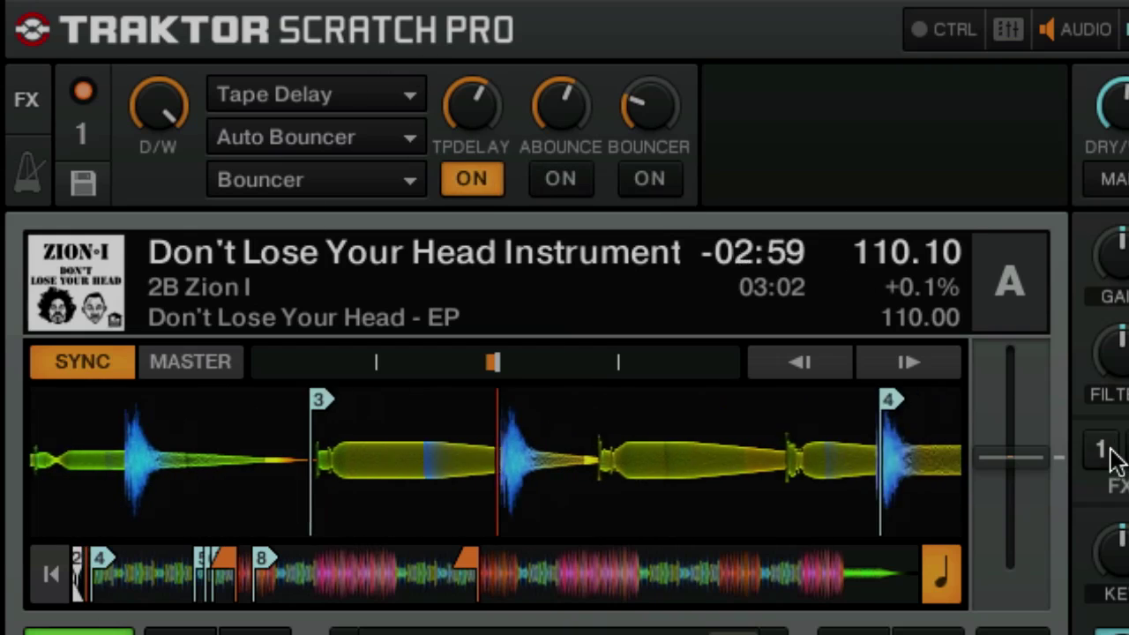
mouse_move(490, 138)
drag(489, 139, 477, 93)
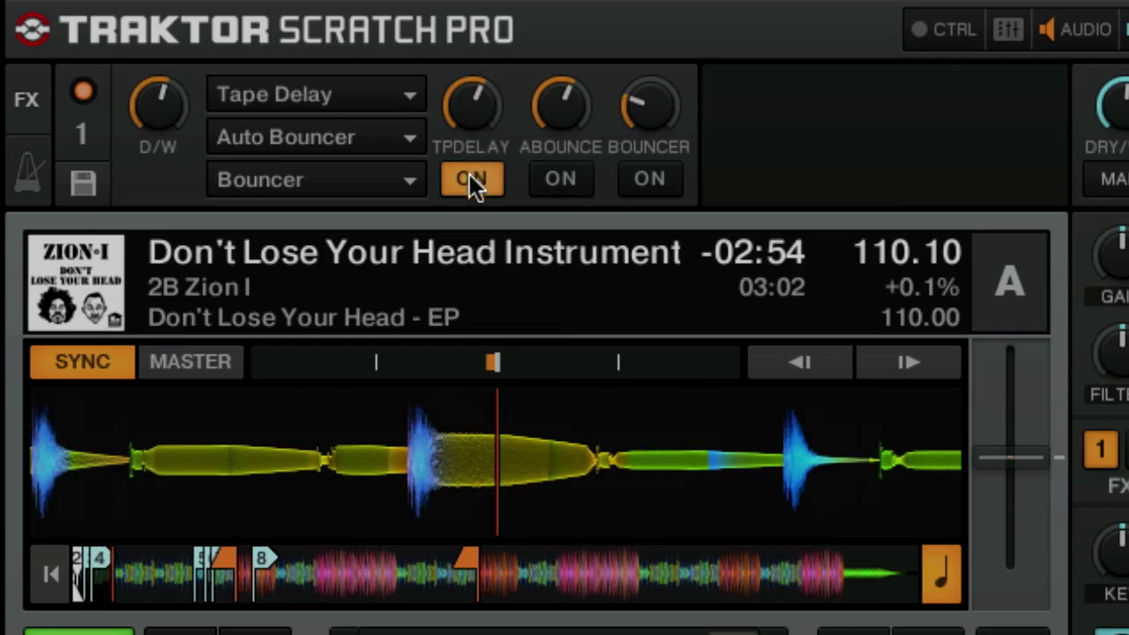
click(568, 184)
drag(564, 124, 564, 94)
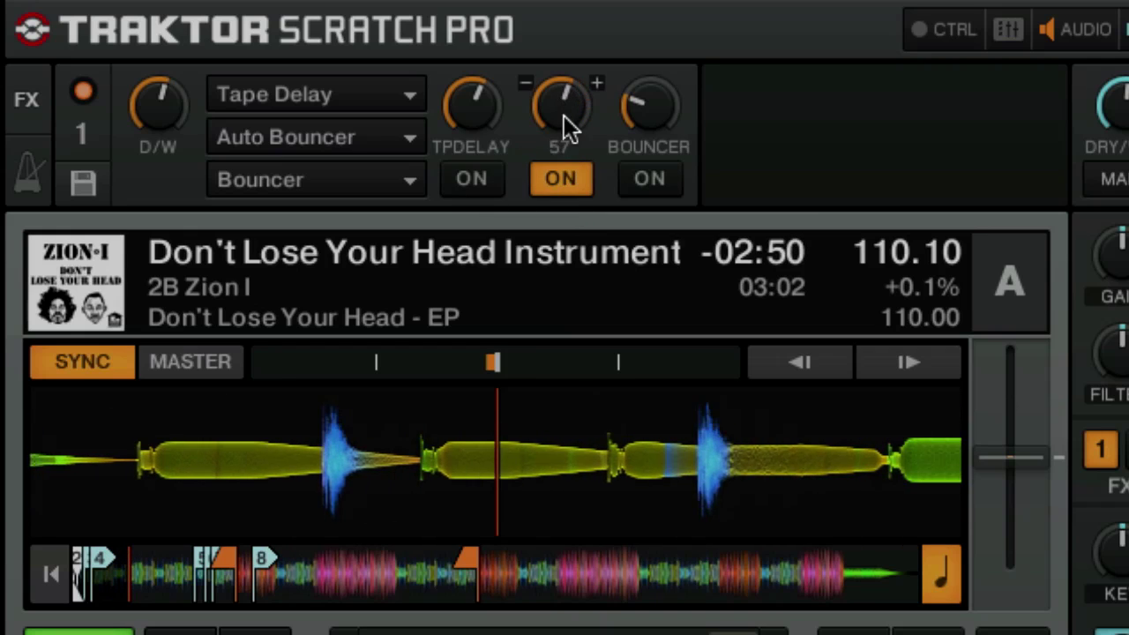
drag(159, 106, 158, 88)
mouse_move(538, 118)
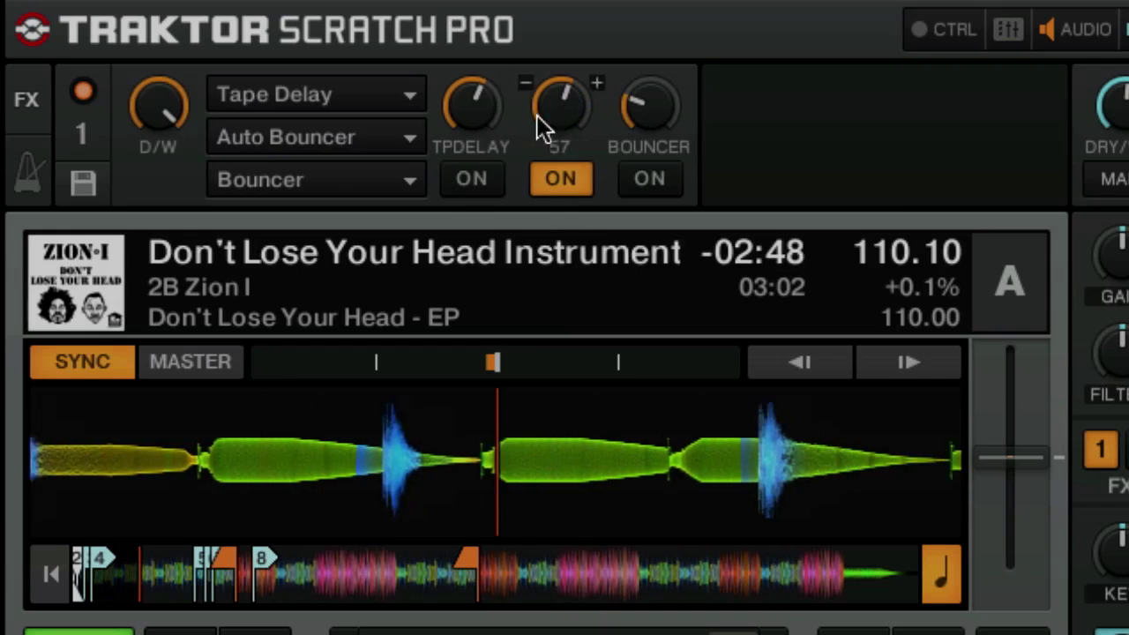
drag(561, 107, 561, 124)
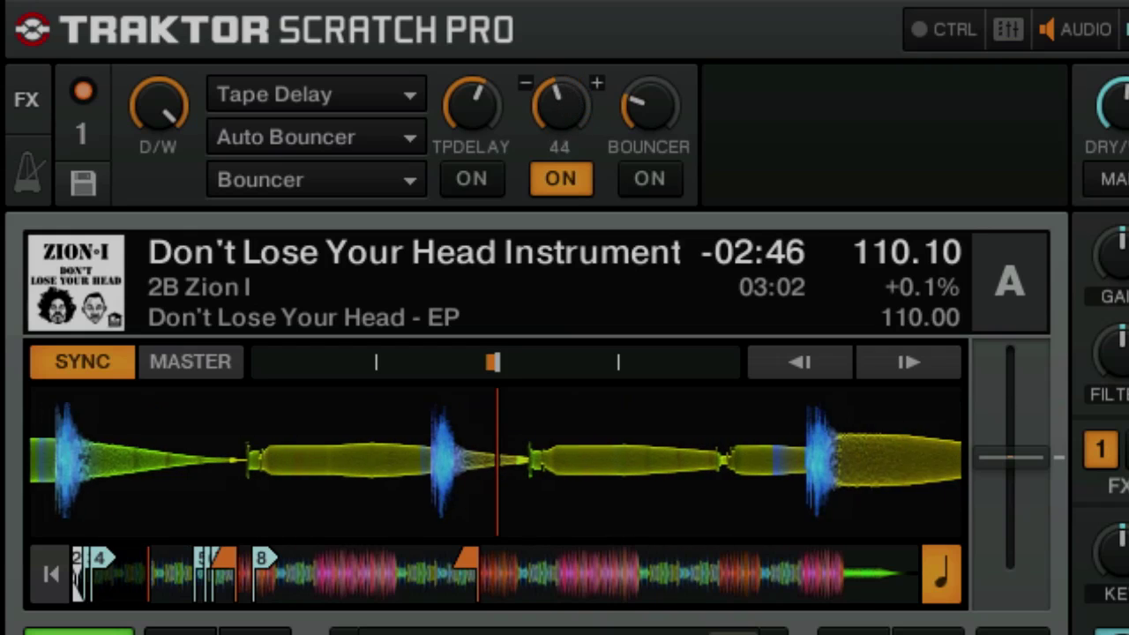
click(540, 189)
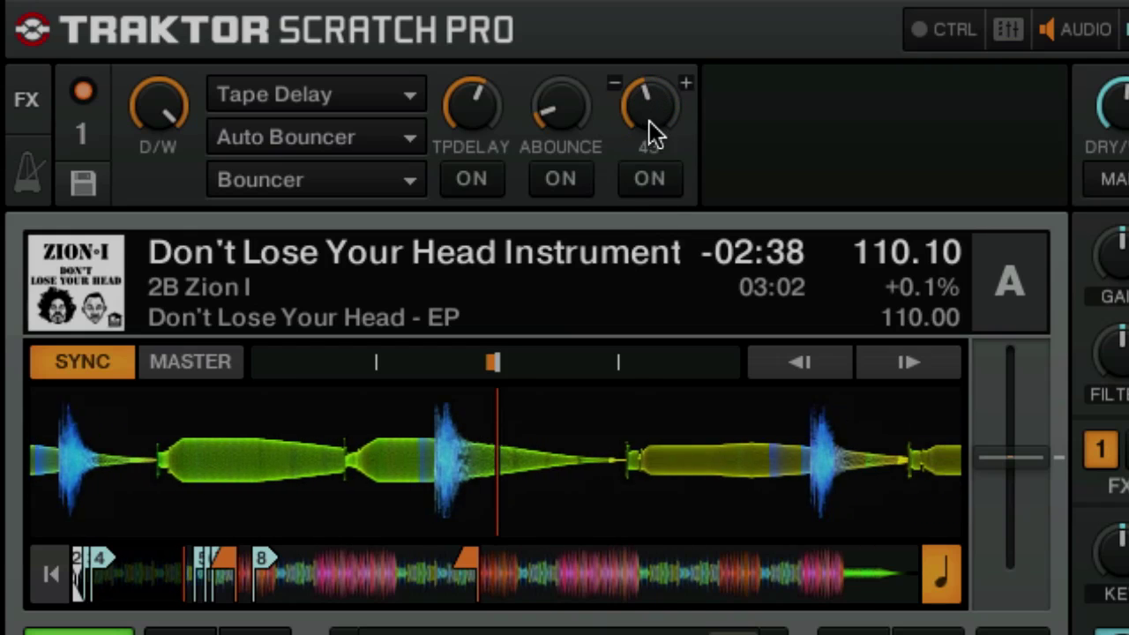
drag(649, 121, 649, 102)
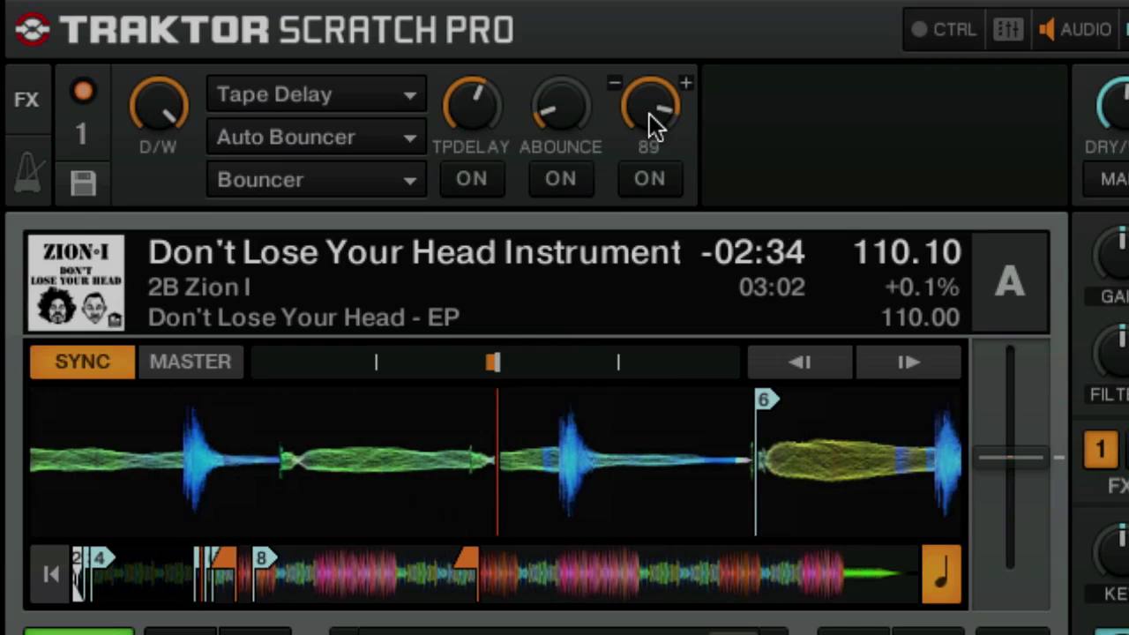
Put Ramp Delay in the third effect slot, toggle it, and adjust its timing and the dry/wet mix.
click(263, 182)
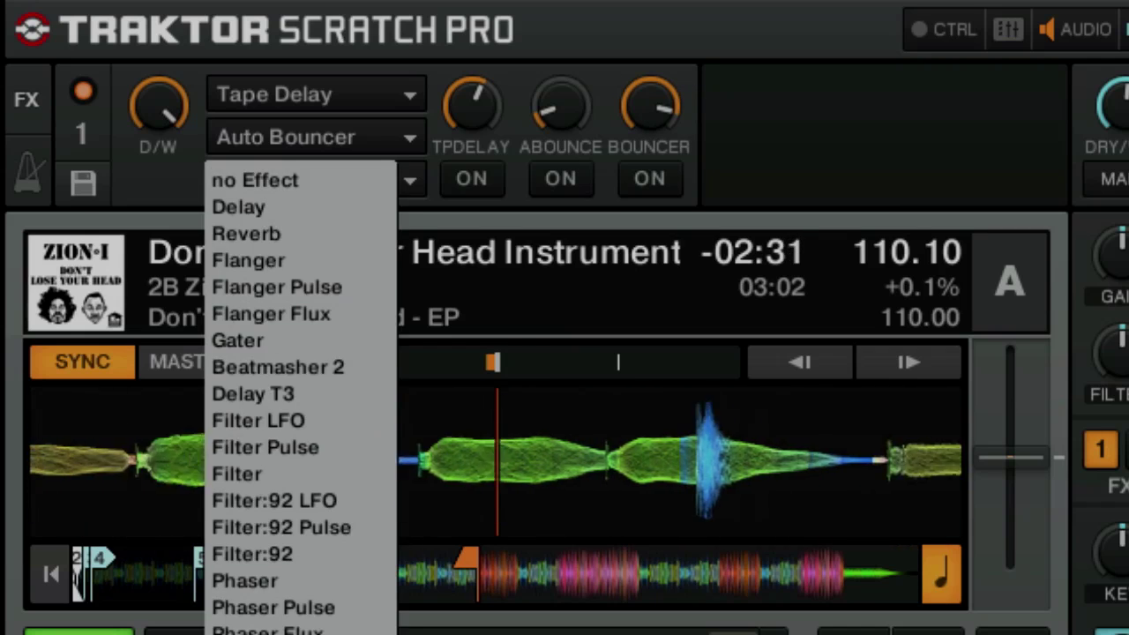
click(265, 631)
click(650, 184)
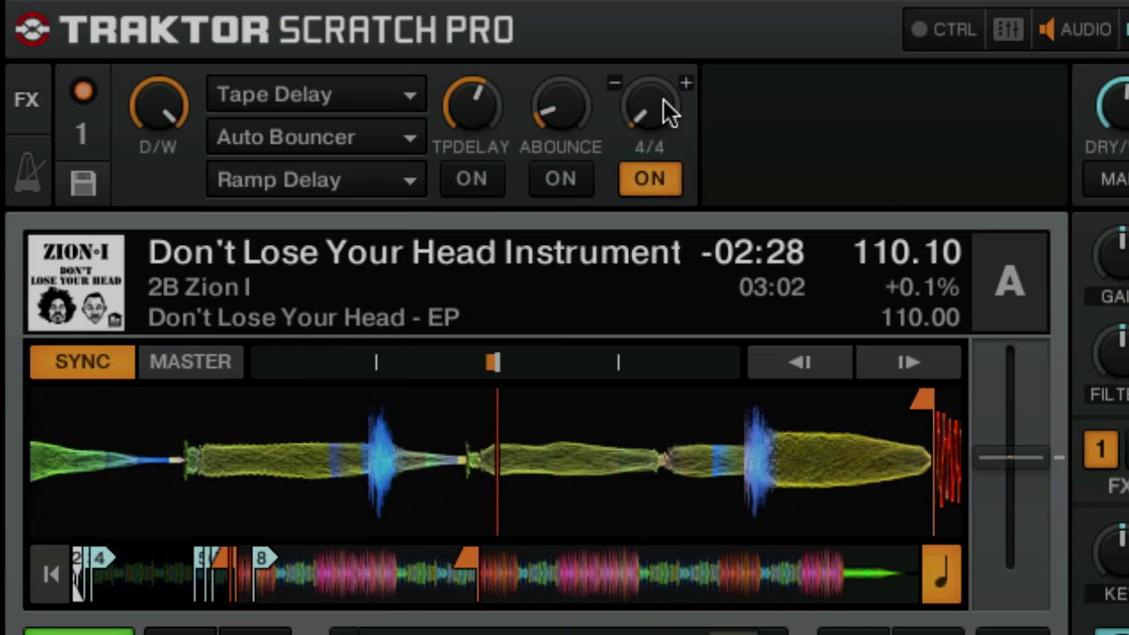
drag(651, 104, 651, 92)
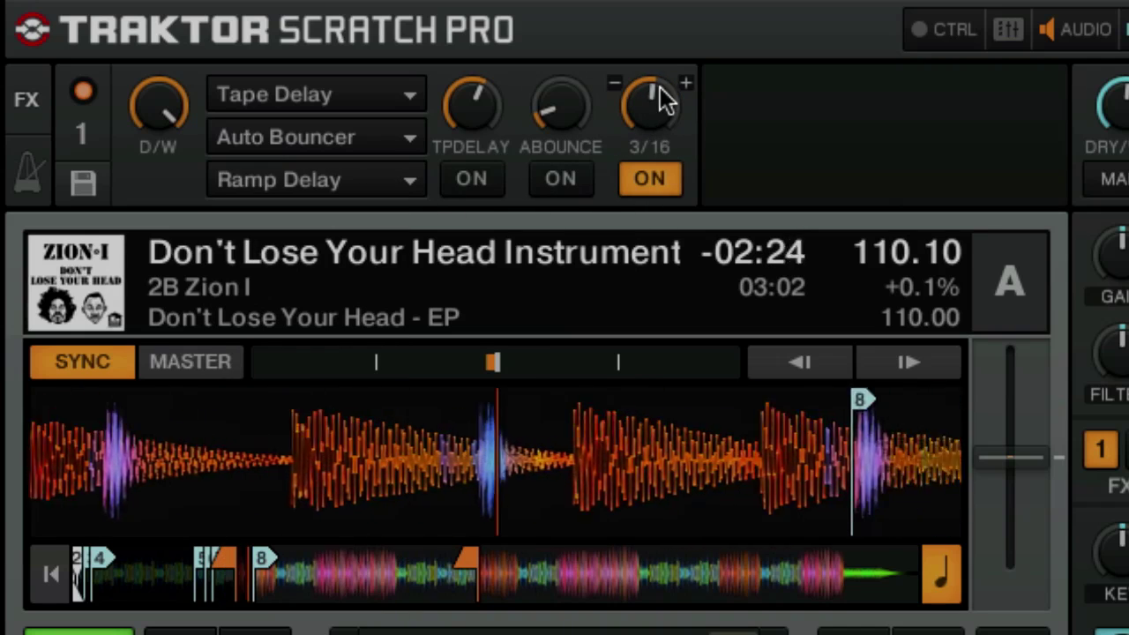
click(647, 179)
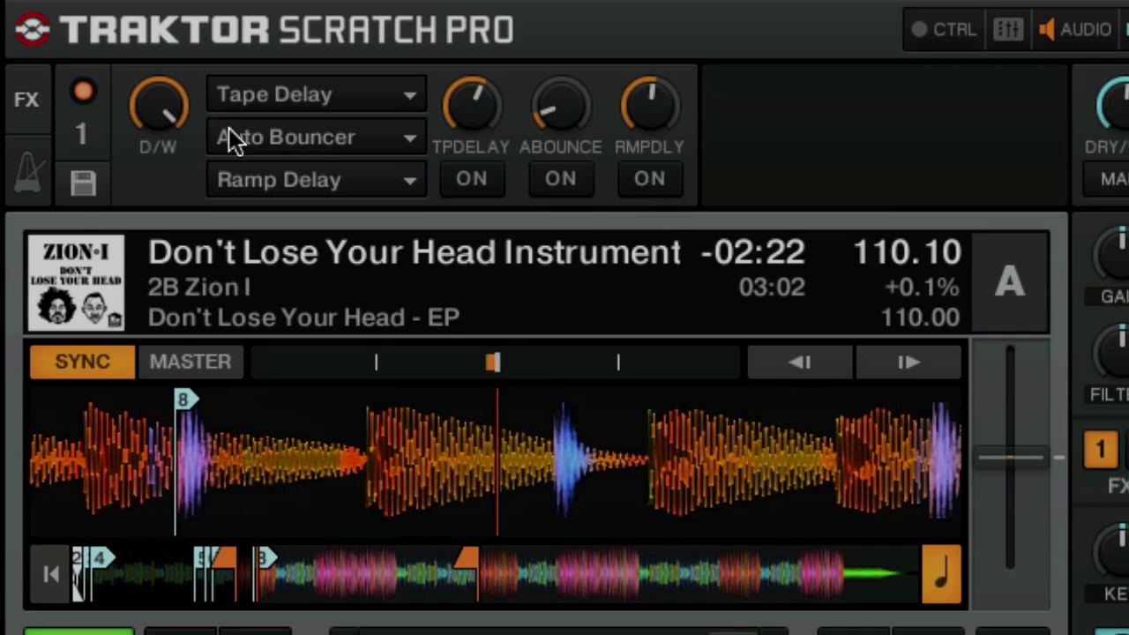
mouse_move(161, 106)
mouse_down()
mouse_move(176, 102)
mouse_move(176, 115)
mouse_up()
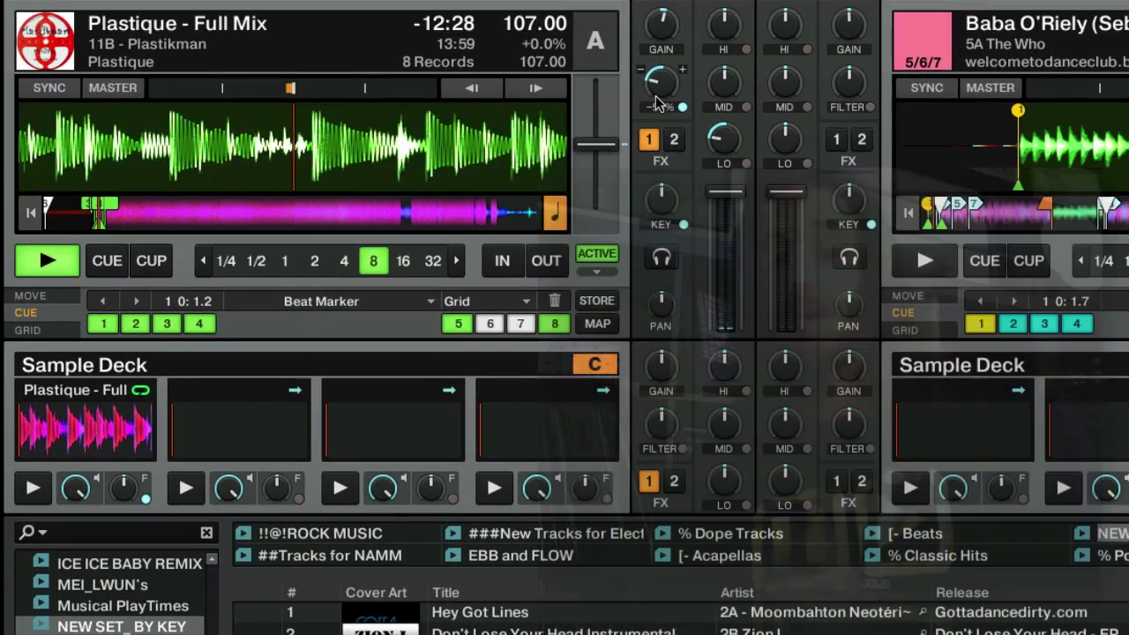
Copy deck A's Plastique loop into sample slot 2, stop deck A, and play the sample.
drag(366, 70, 236, 453)
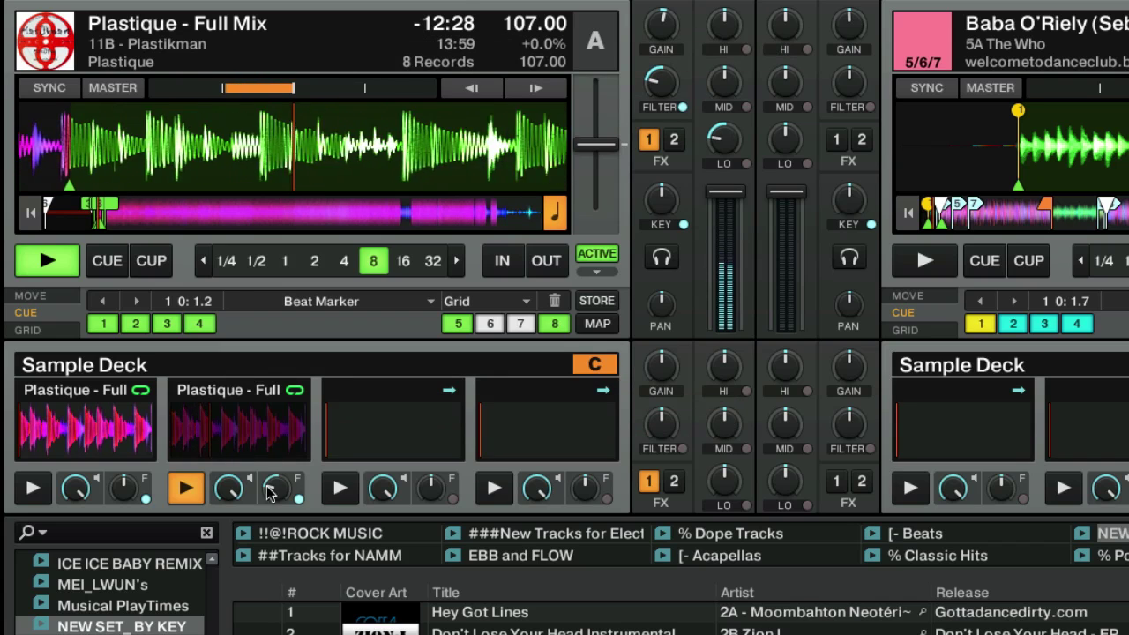
click(47, 261)
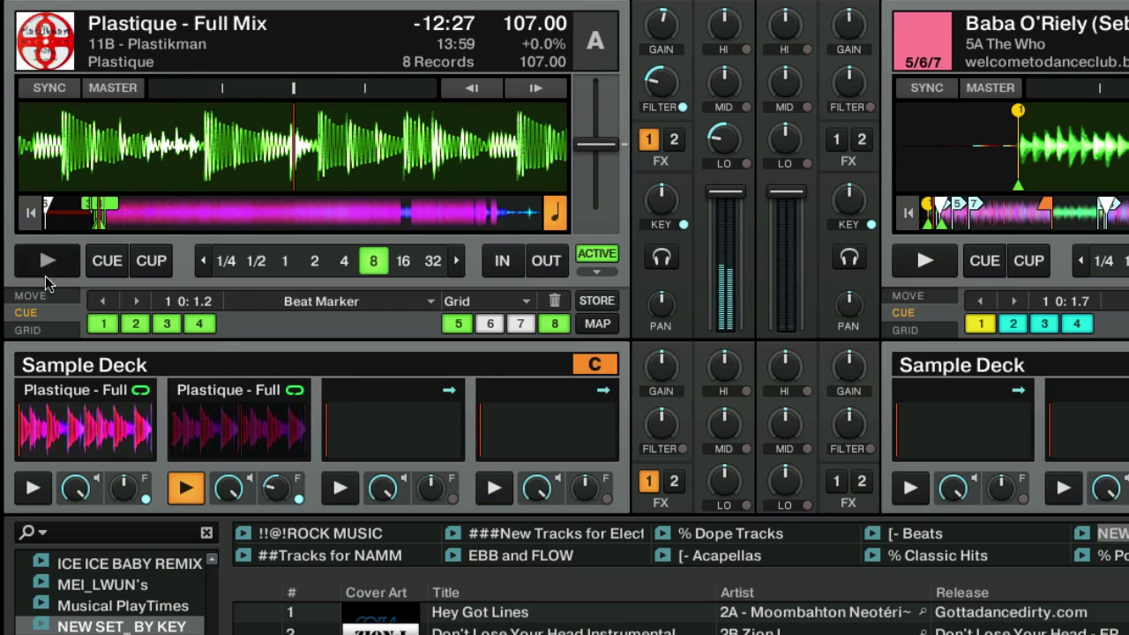
click(188, 497)
click(188, 497)
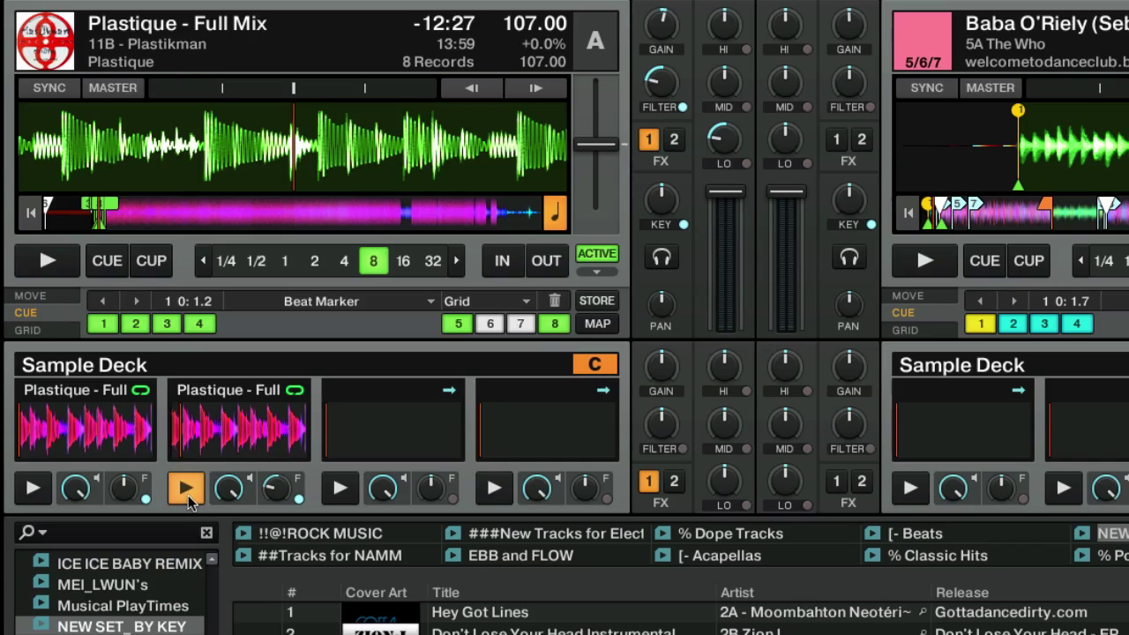